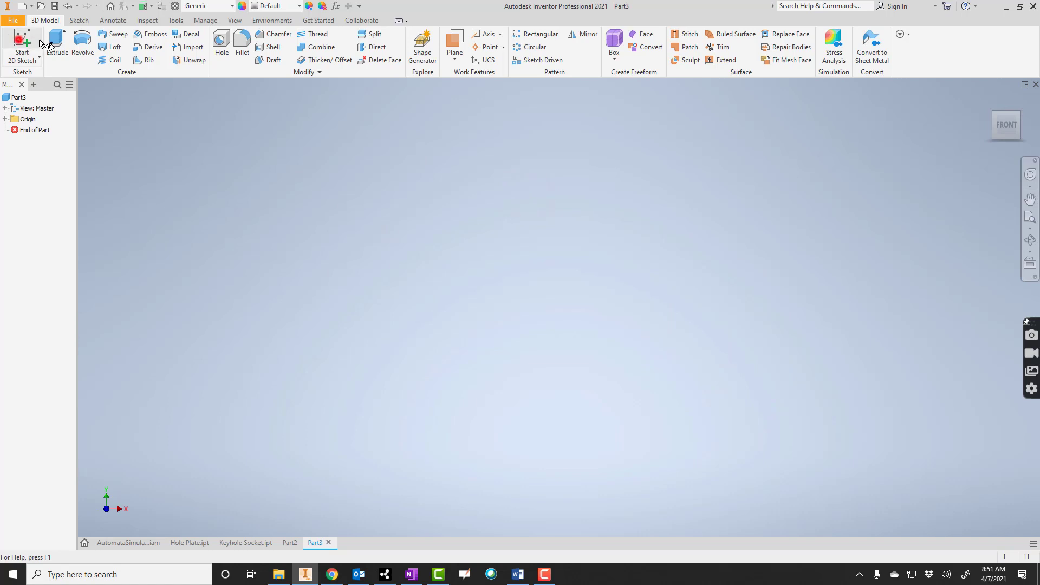
Start a sketch on the XY plane and draw a 0.125 in diameter circle centred on the vertical axis above the origin
click(512, 177)
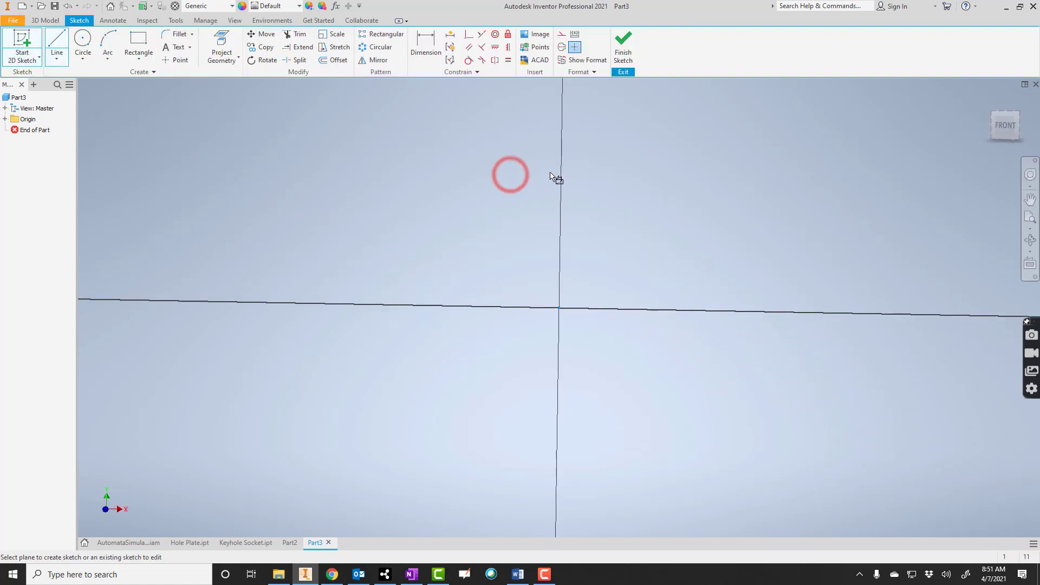
click(81, 42)
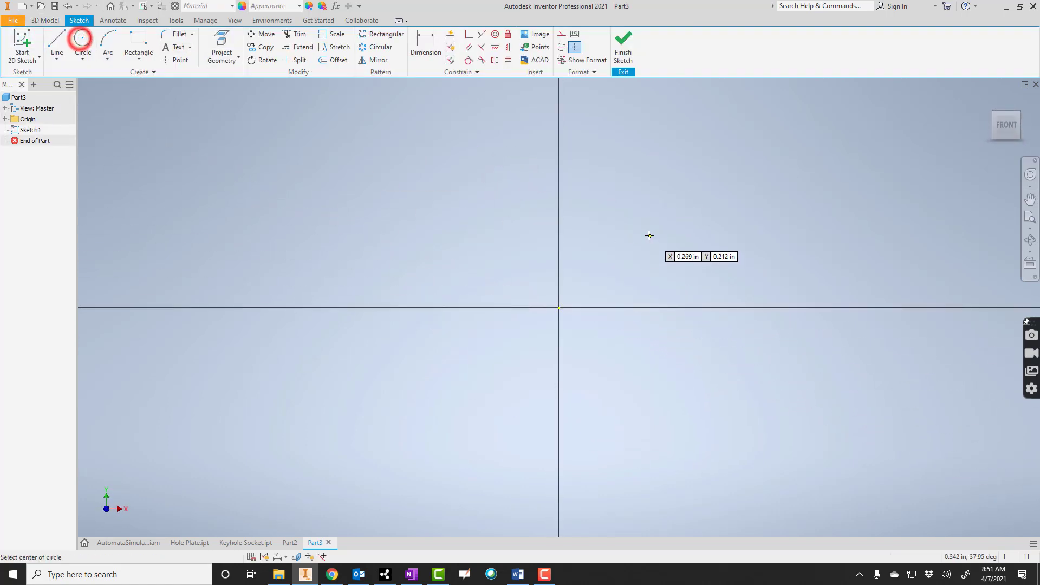
click(558, 171)
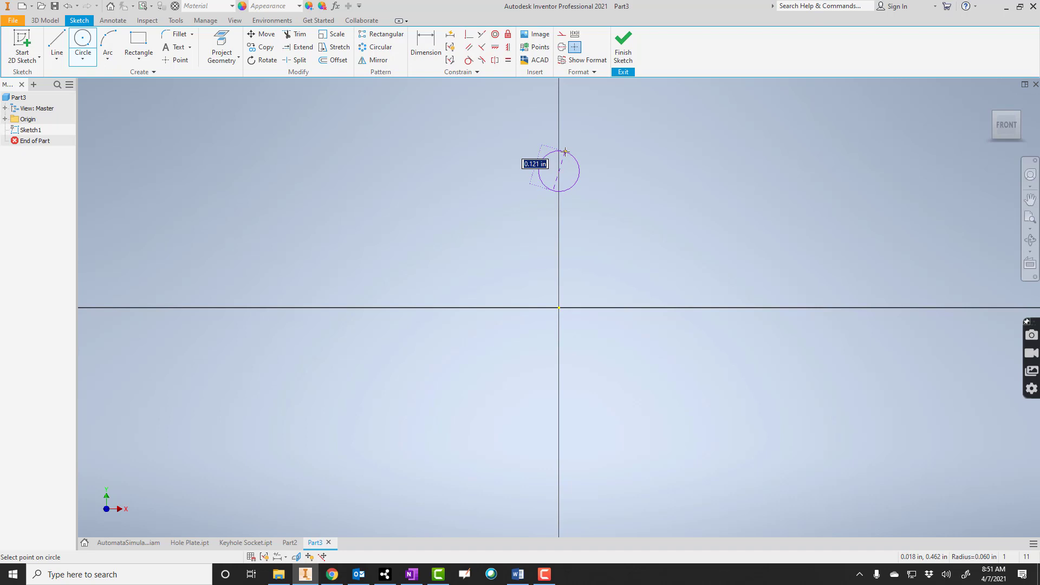
text(.125)
key(Return)
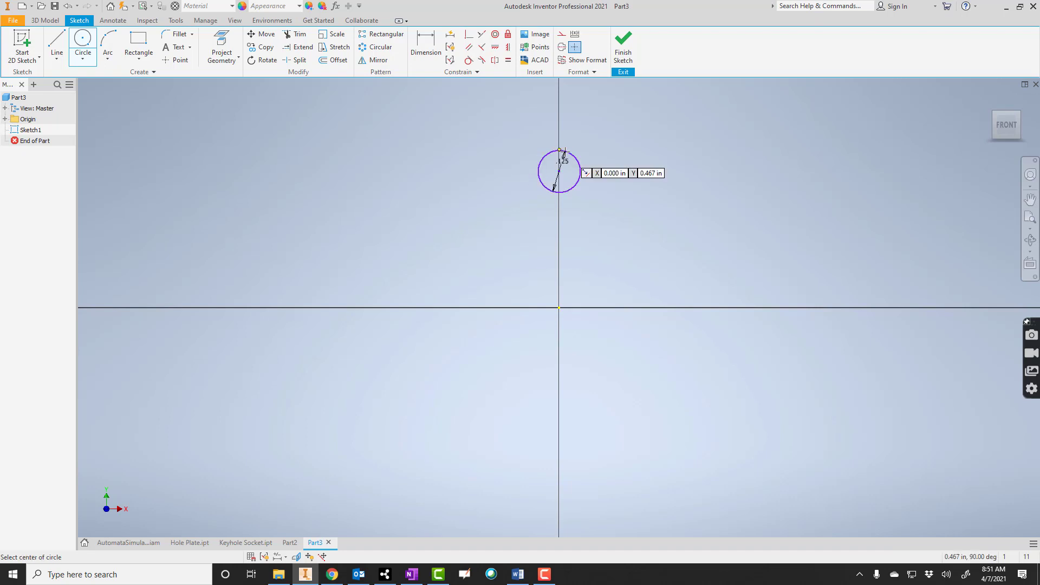
Draw a horizontal line about 0.88 in long from the vertical axis, about 0.143 in above the origin, and finish the sketch
click(57, 42)
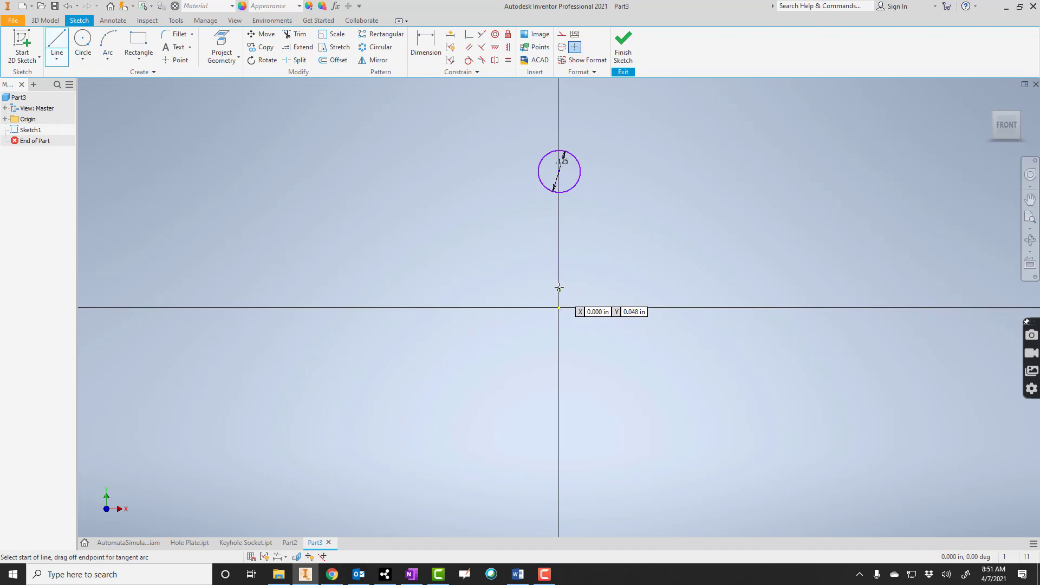
click(559, 259)
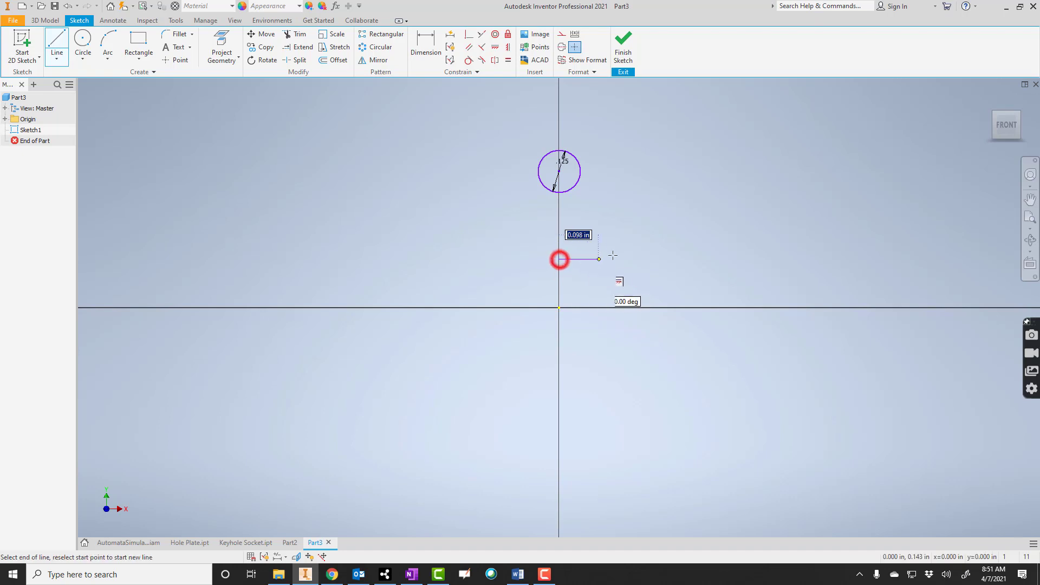
click(857, 259)
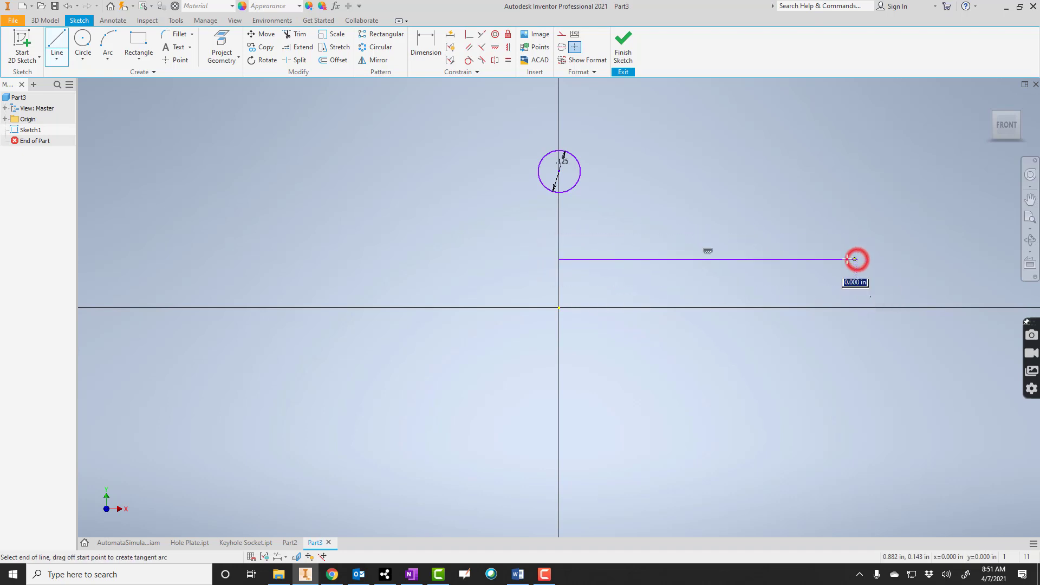
click(625, 43)
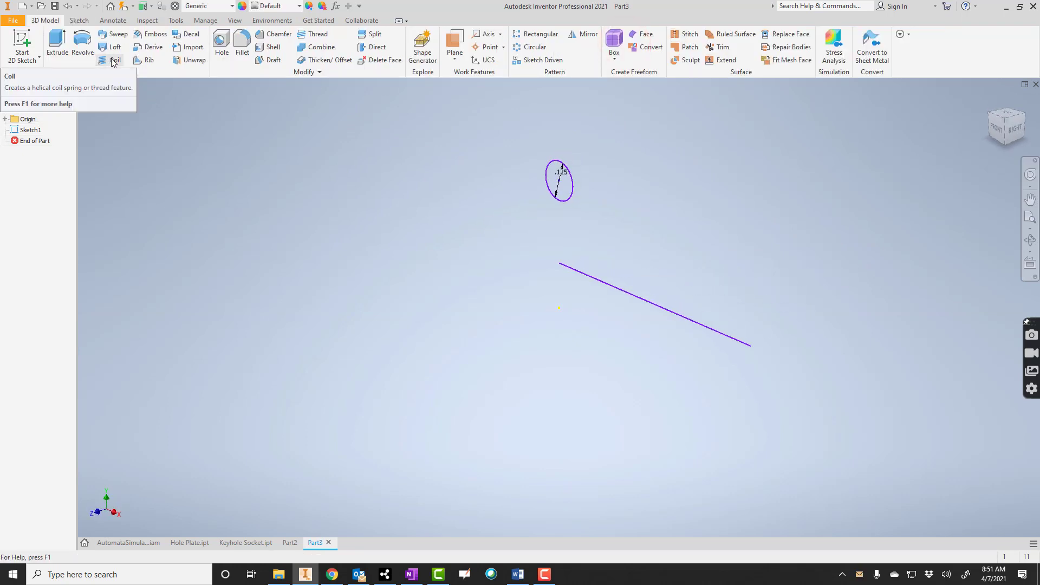
Try coiling the circle around the line with a pitch of 1 in and 1 revolution, inspect the coil, and undo it
click(109, 60)
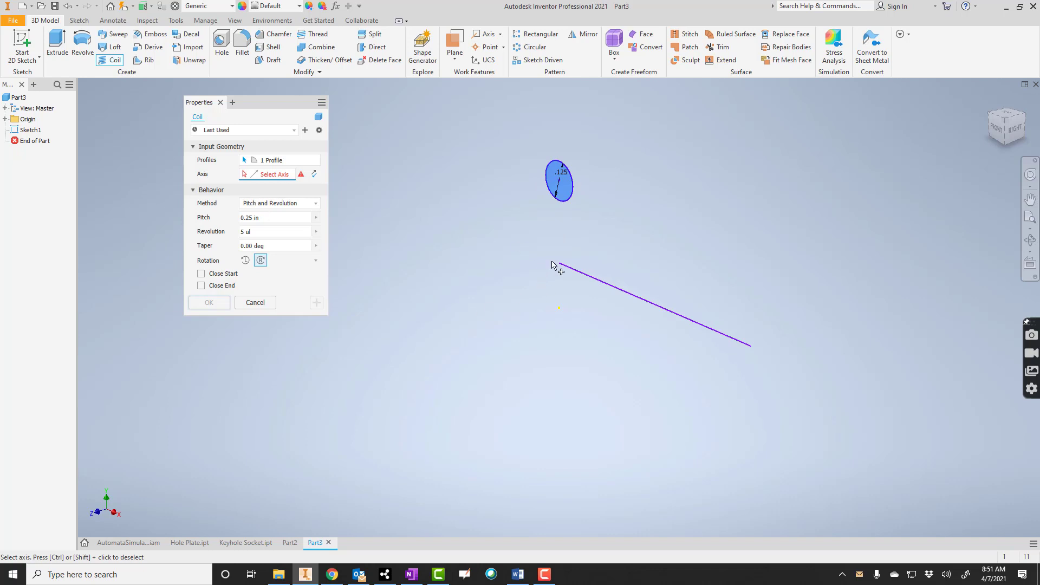
click(589, 277)
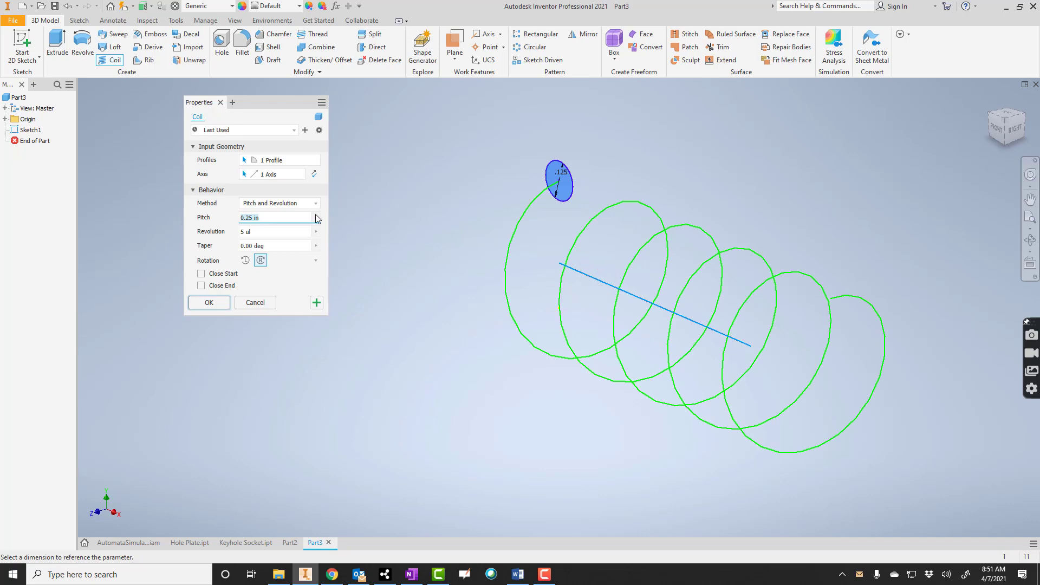
click(268, 218)
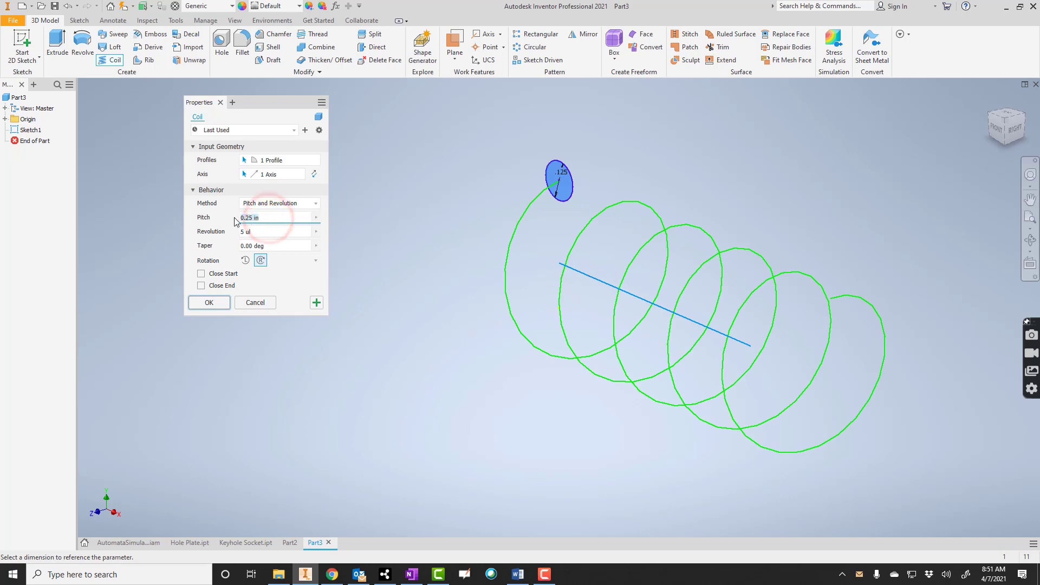
text(1)
click(262, 233)
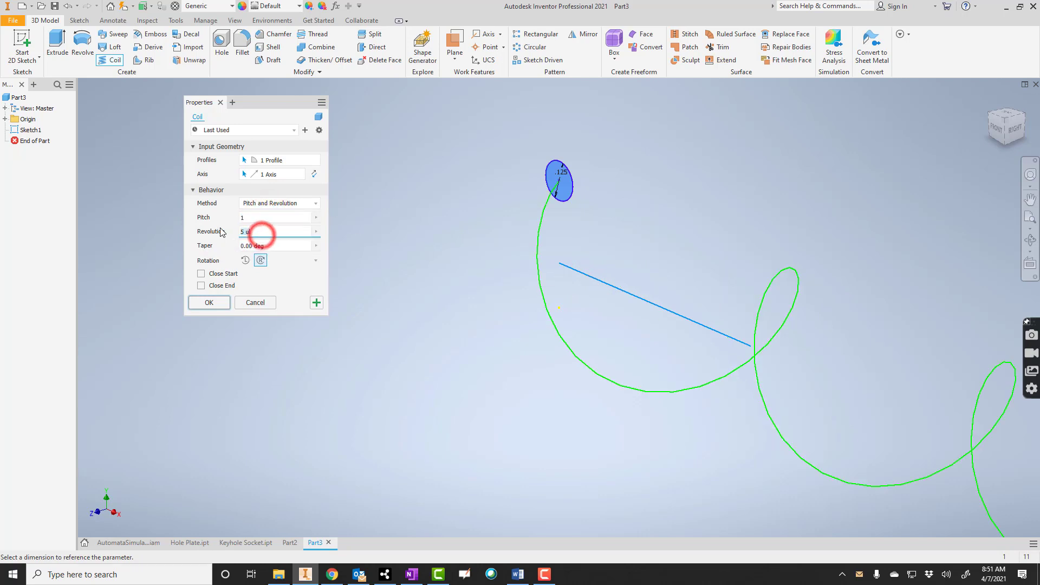
text(1)
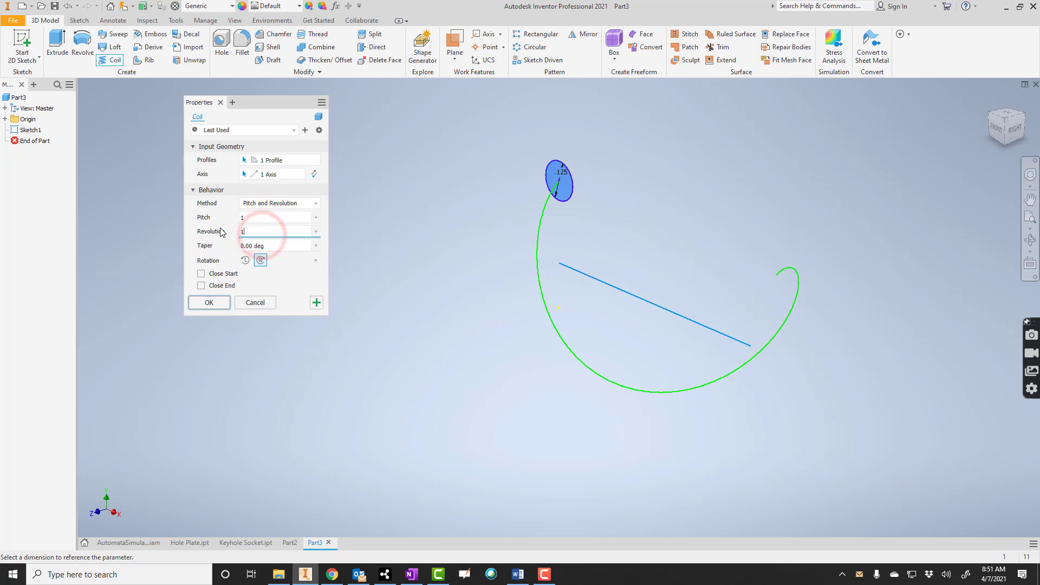
click(208, 303)
click(1029, 239)
drag(664, 292, 650, 273)
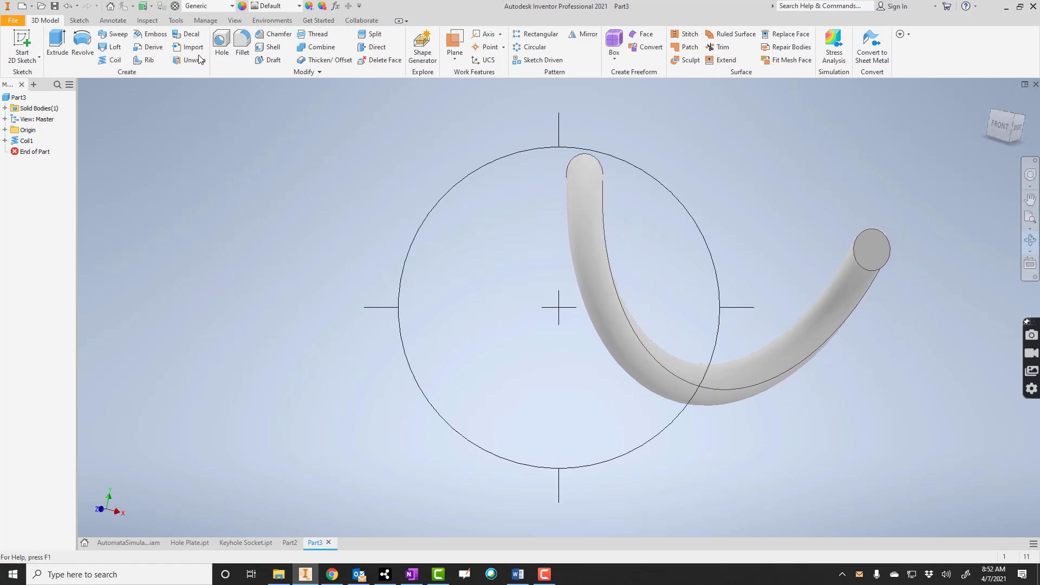
click(67, 6)
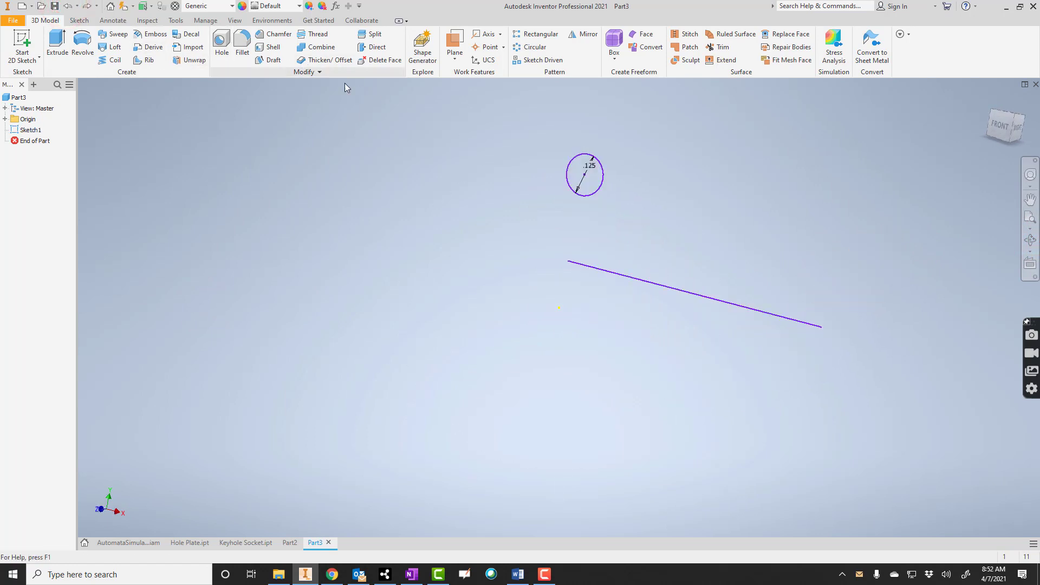
Set up a coil of the circle around the line with a pitch of 0.25 in and 5 revolutions
click(110, 61)
click(592, 267)
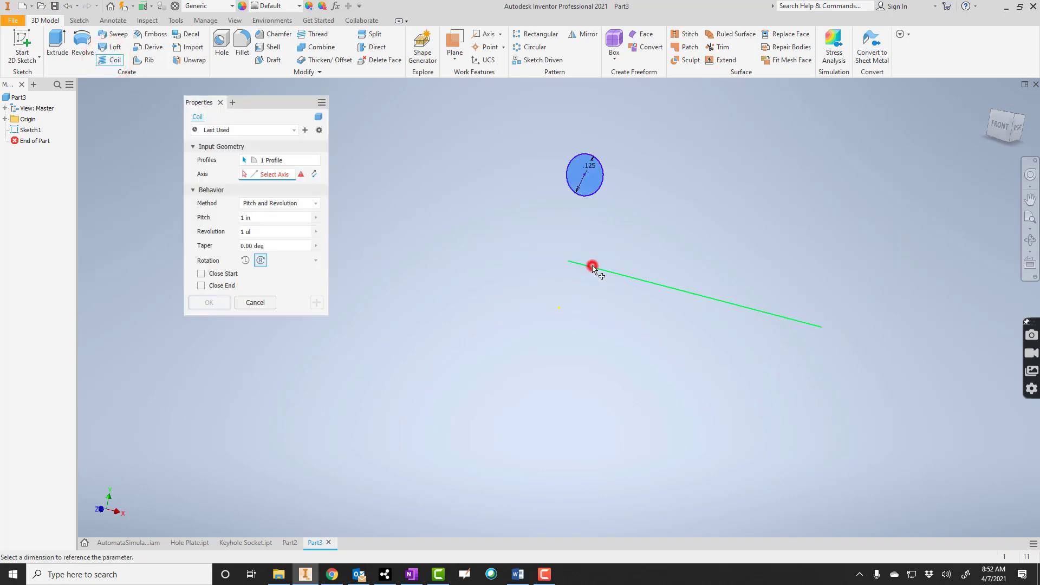
click(261, 216)
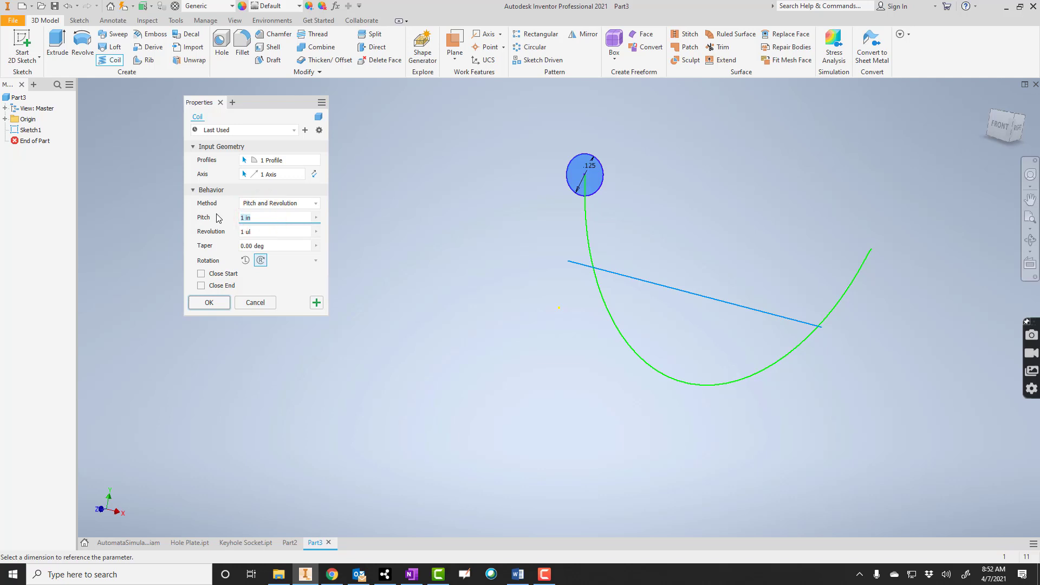
text(.25)
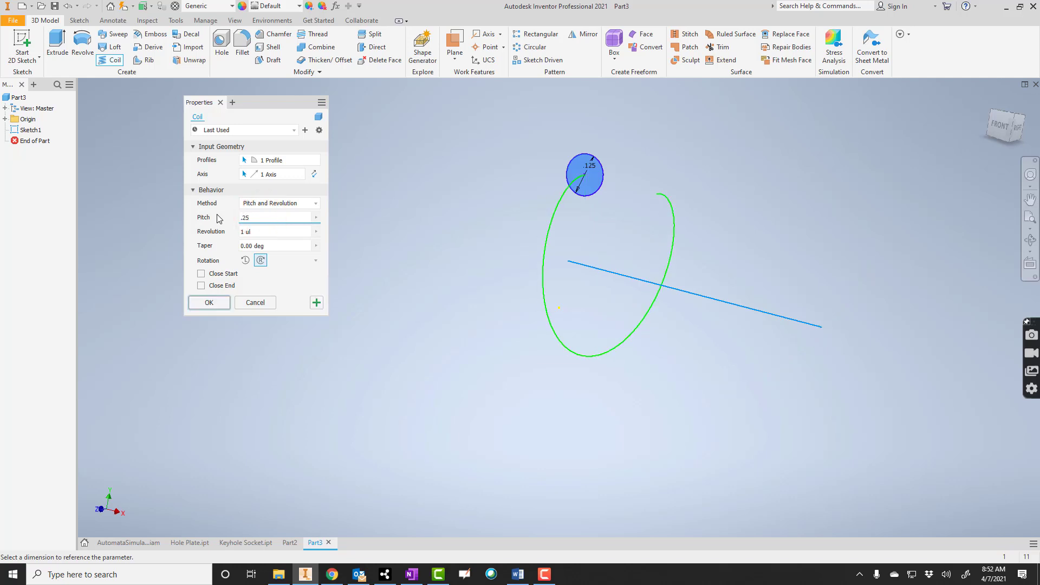
click(262, 232)
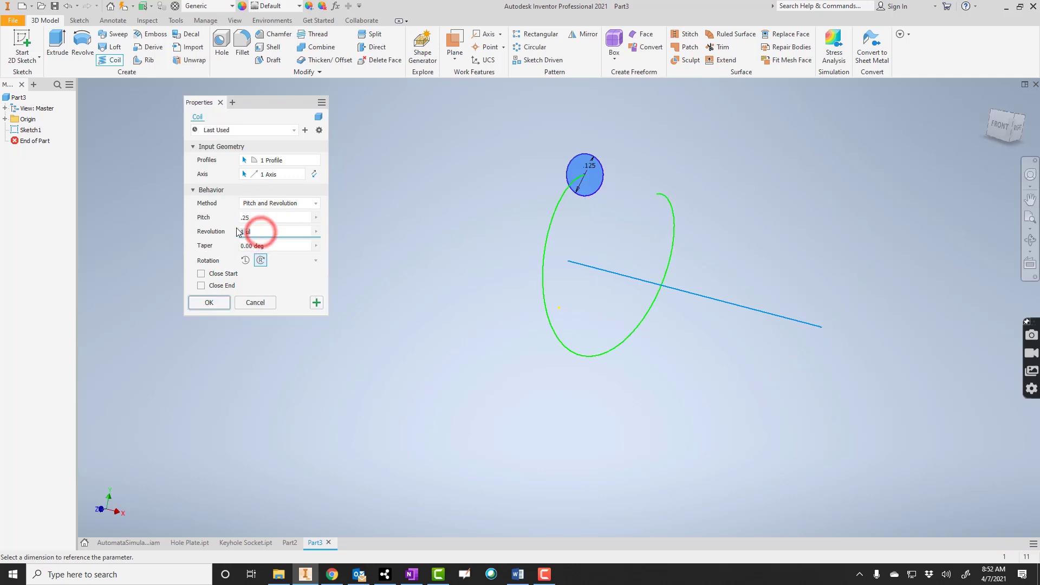
text(5)
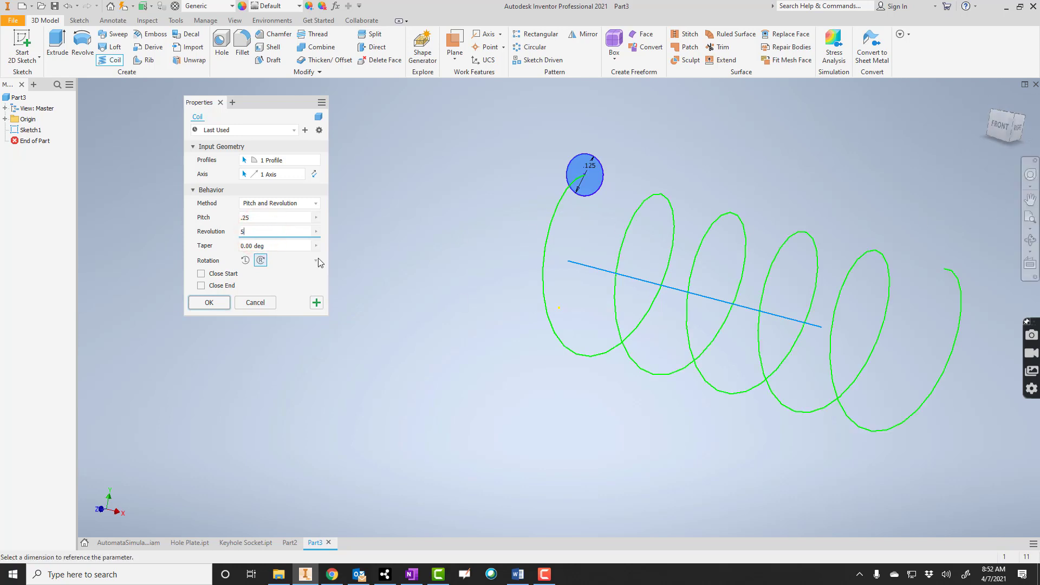
Try a coil pitch of 0.5 in and set it back to 0.25 in
double_click(262, 216)
text(.5)
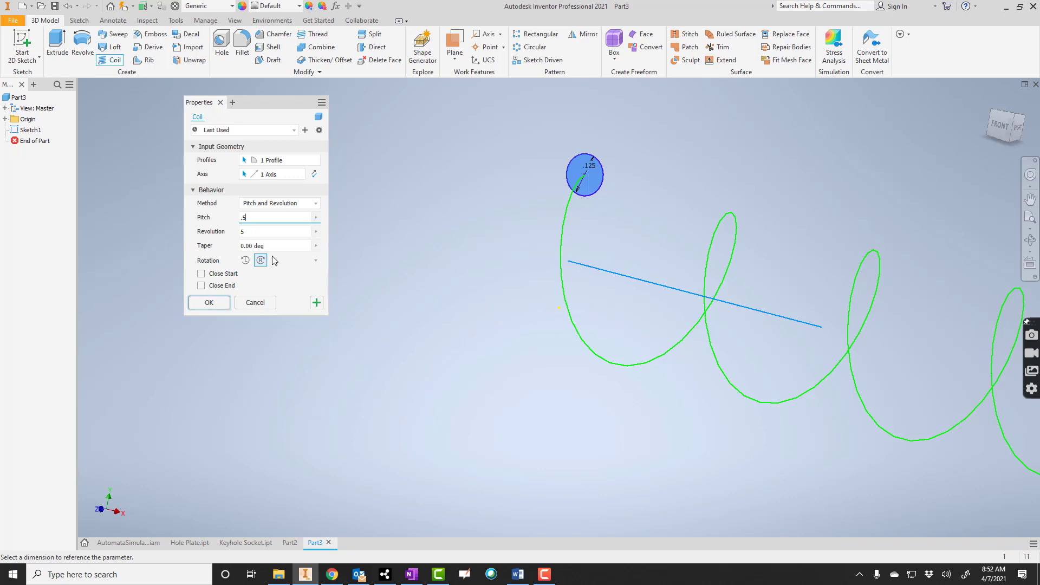
click(258, 216)
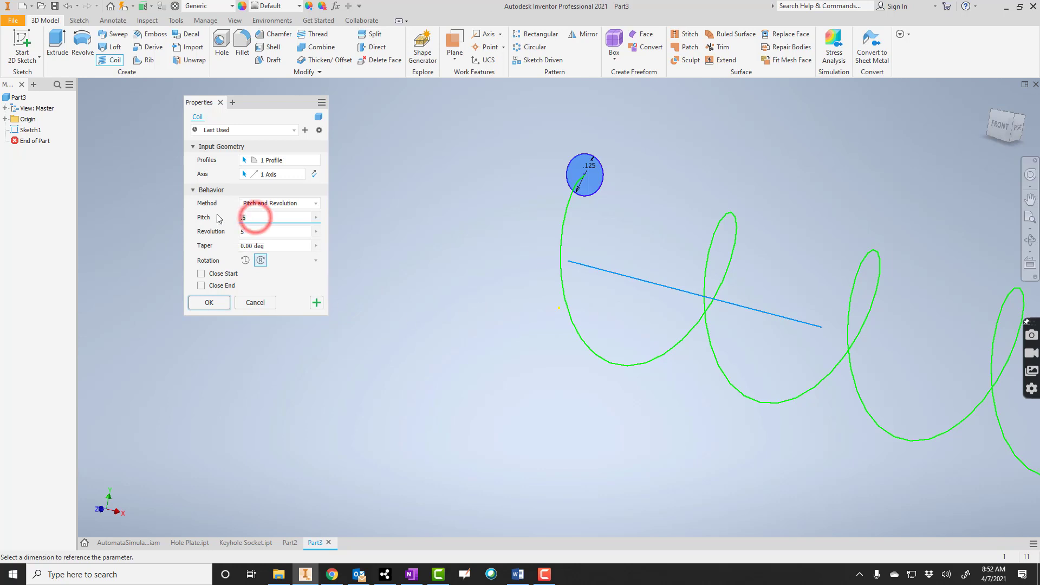
key(BackSpace)
text(25)
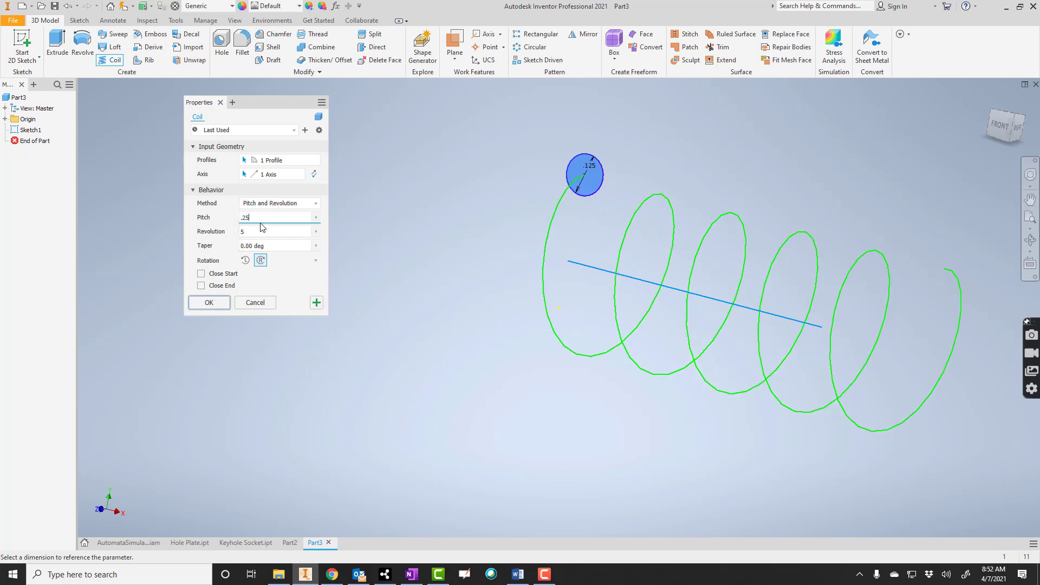
Create the coil from the current pitch and revolution settings, and undo it
click(209, 303)
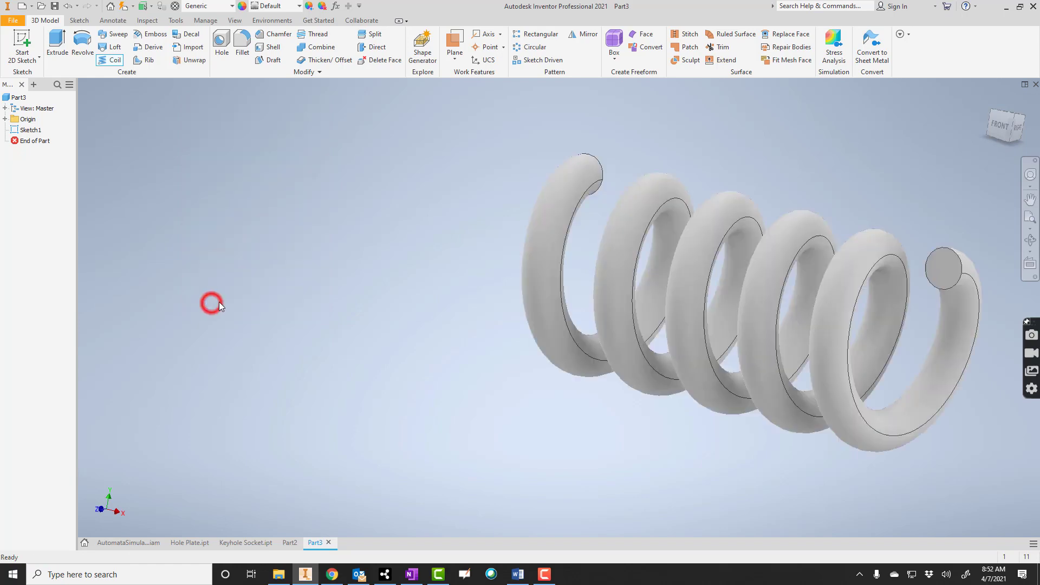
click(1032, 222)
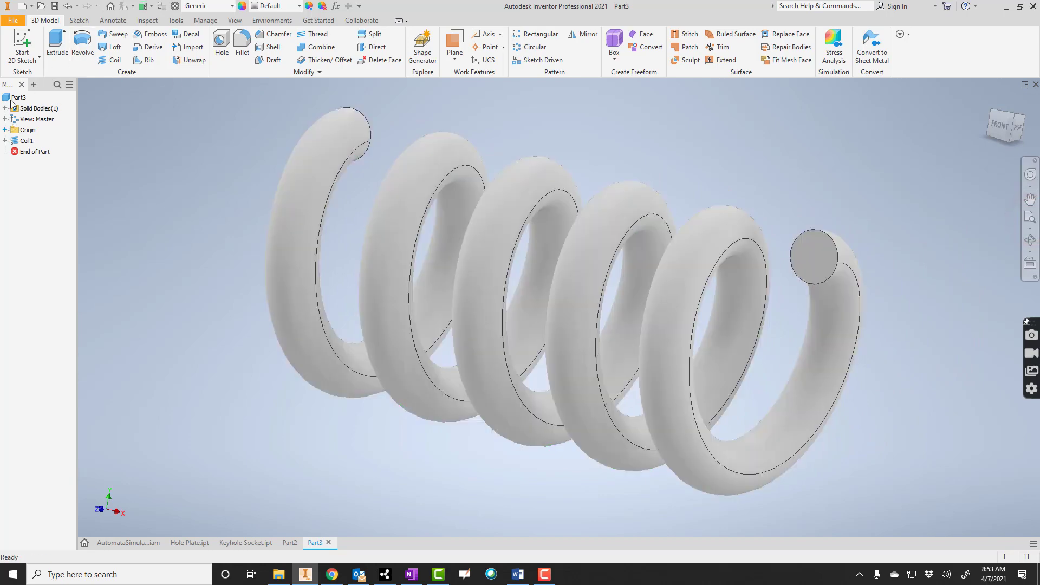
click(66, 7)
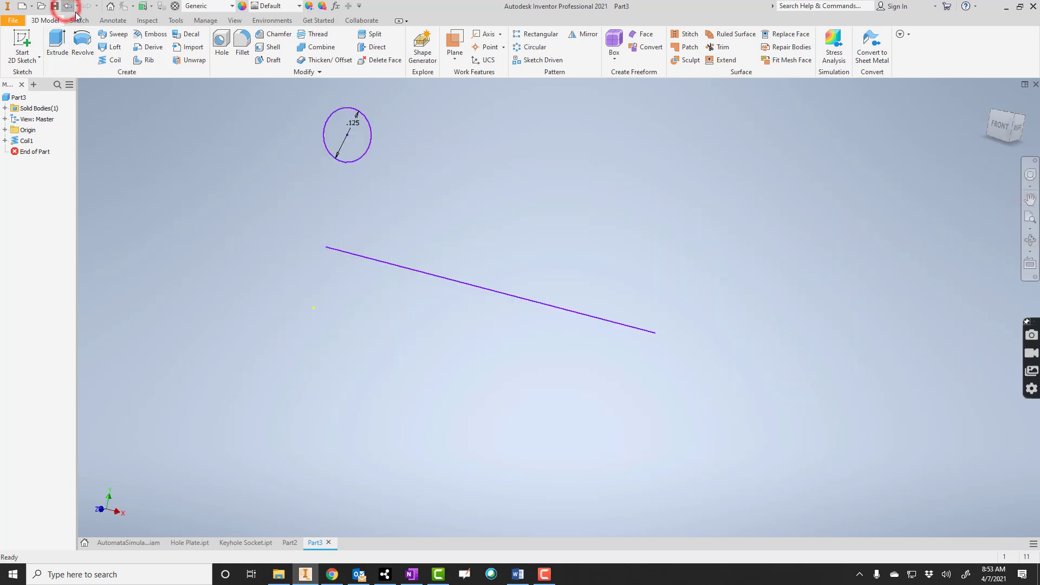
Set up another coil of the circle around the line, trying a taper of 5 degrees and setting it to 15 degrees
click(114, 64)
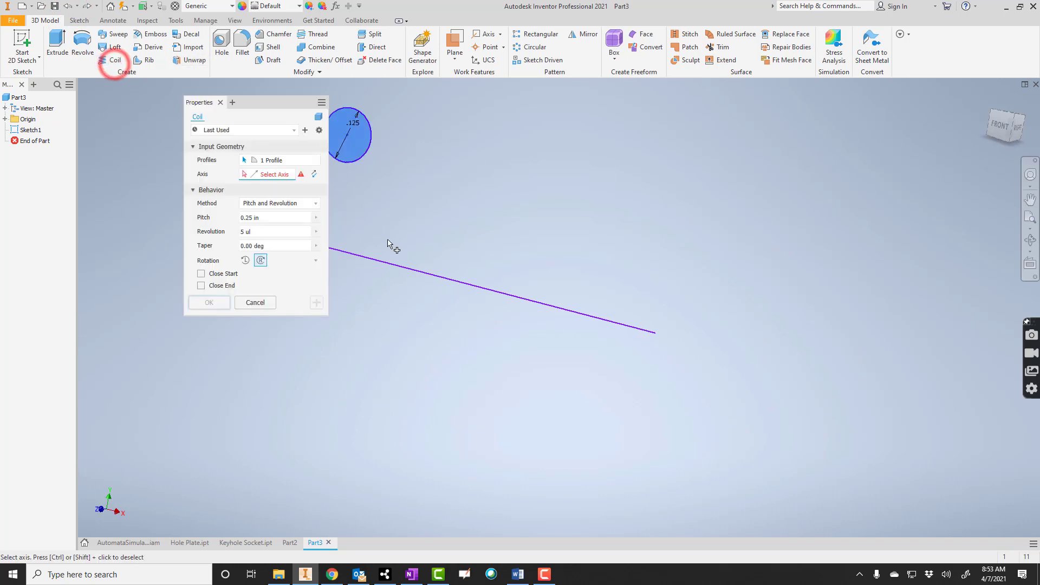
click(408, 269)
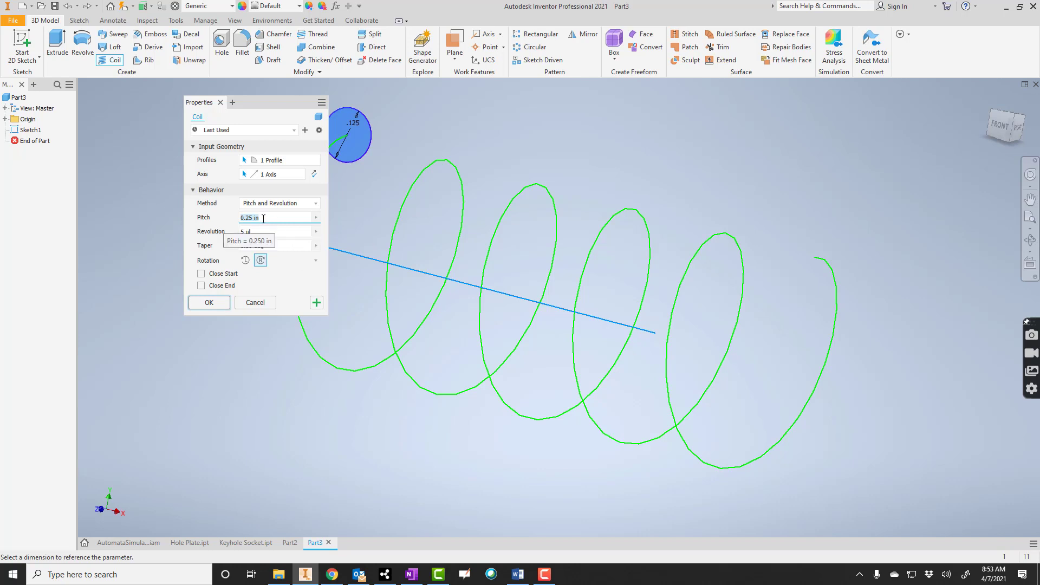
click(248, 246)
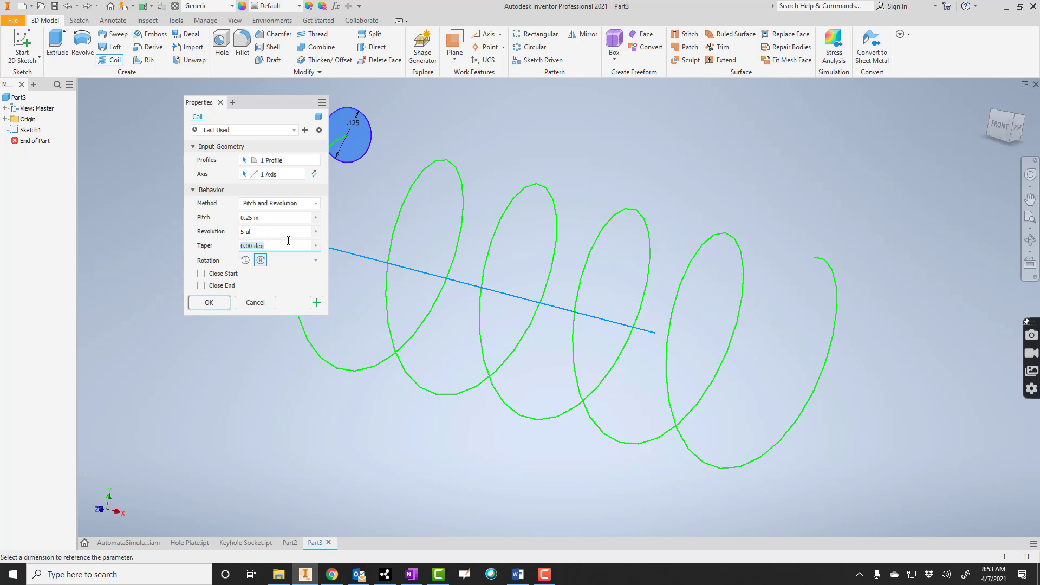
text(5)
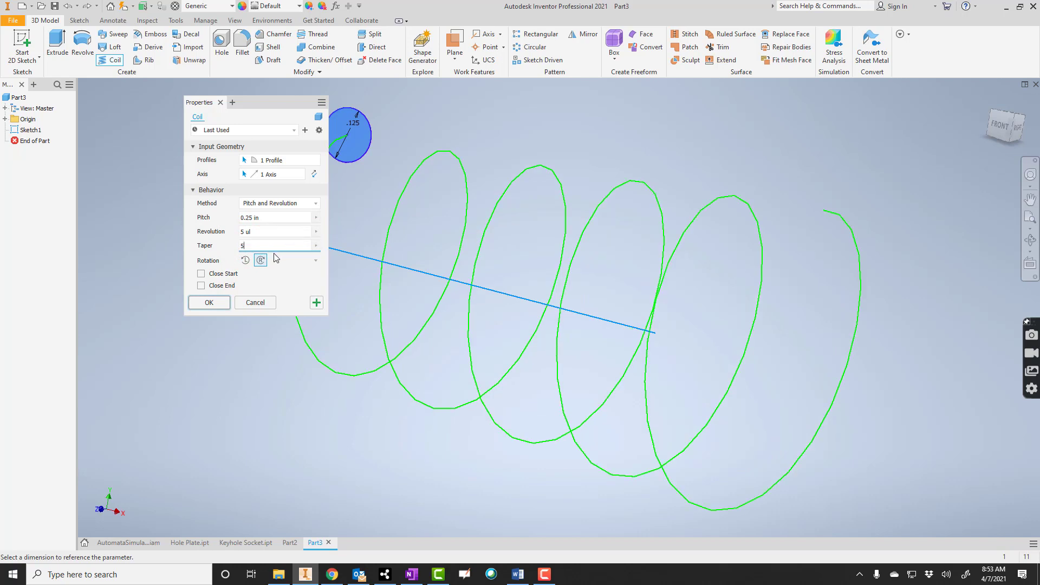
key(BackSpace)
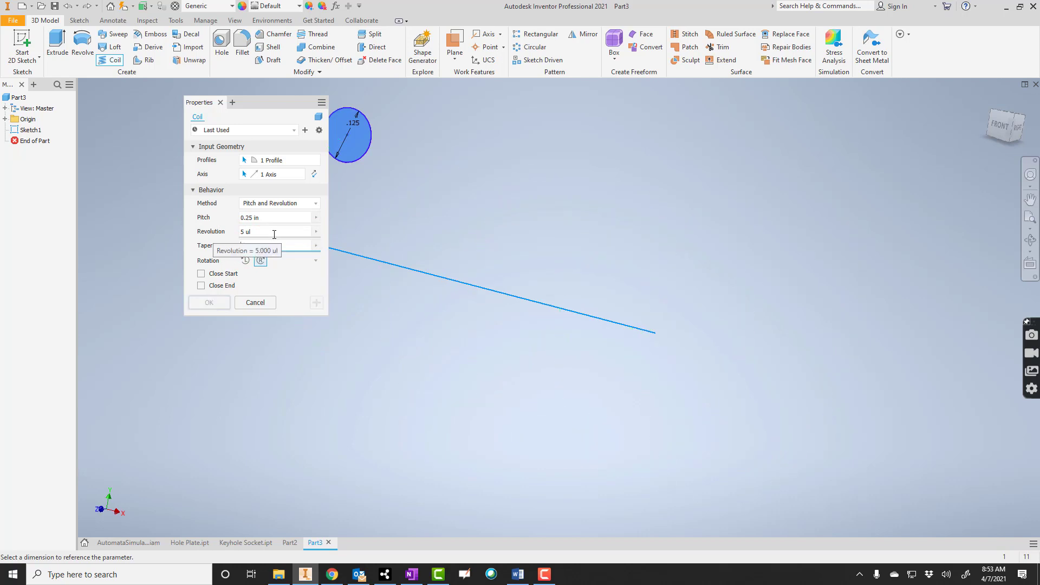
text(0)
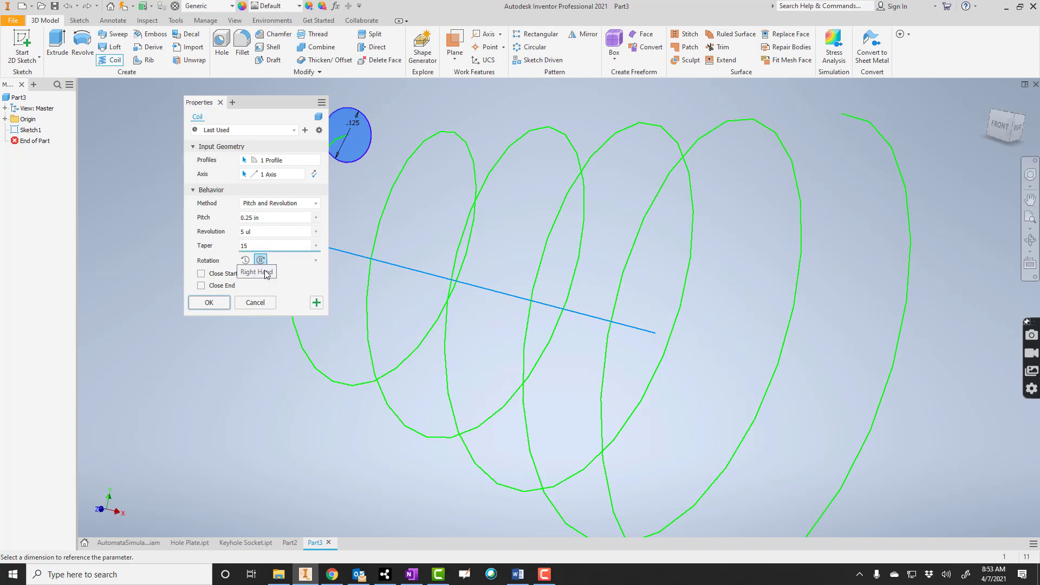
Create the tapered coil, inspect its shape from another angle, and undo it
click(216, 300)
scroll(864, 301, up, 3)
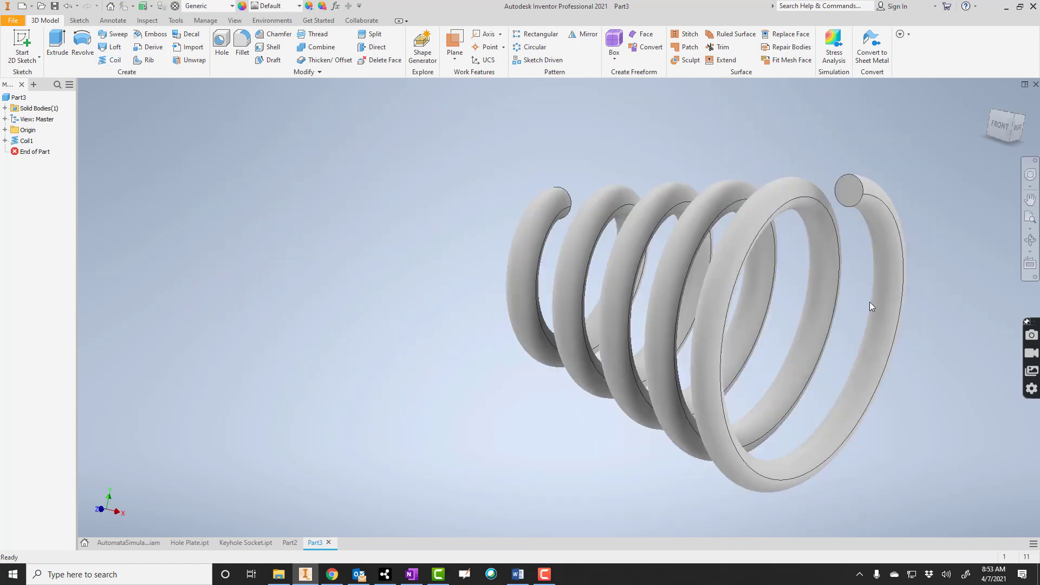
click(1031, 242)
drag(668, 309, 613, 374)
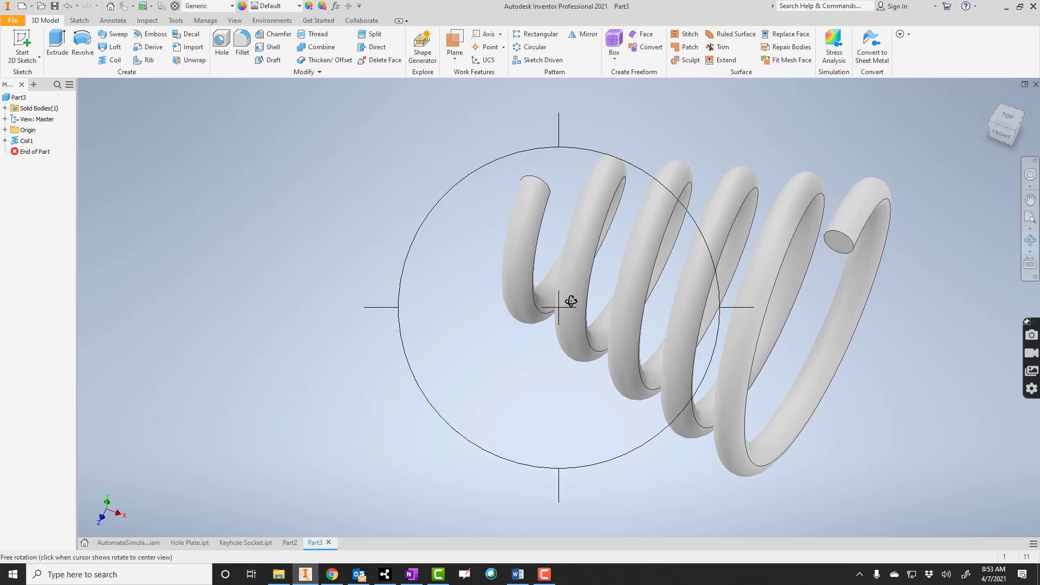
click(66, 6)
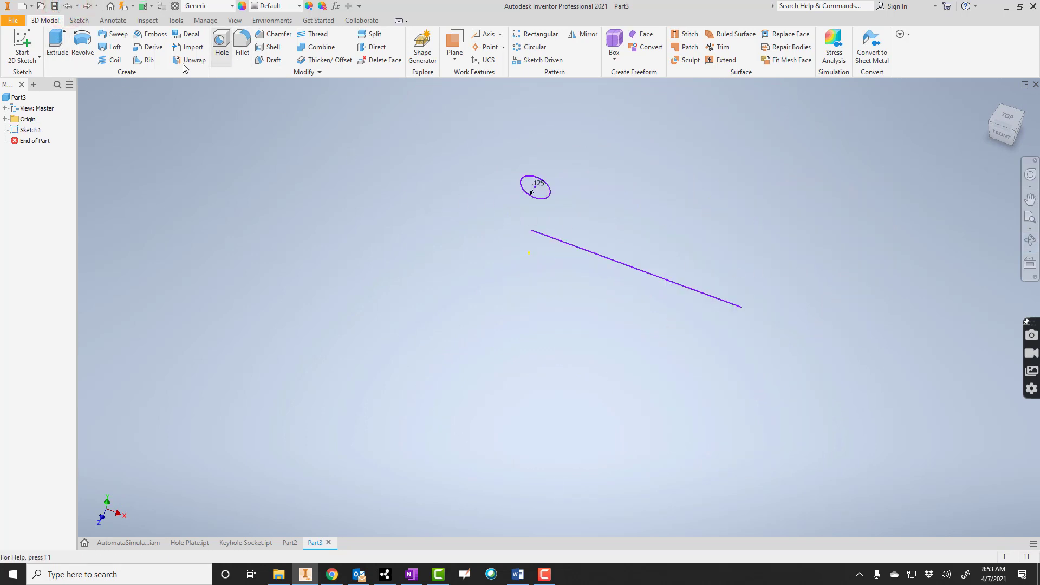
Set up another coil of the circle around the line and set its taper to 0 degrees
click(105, 61)
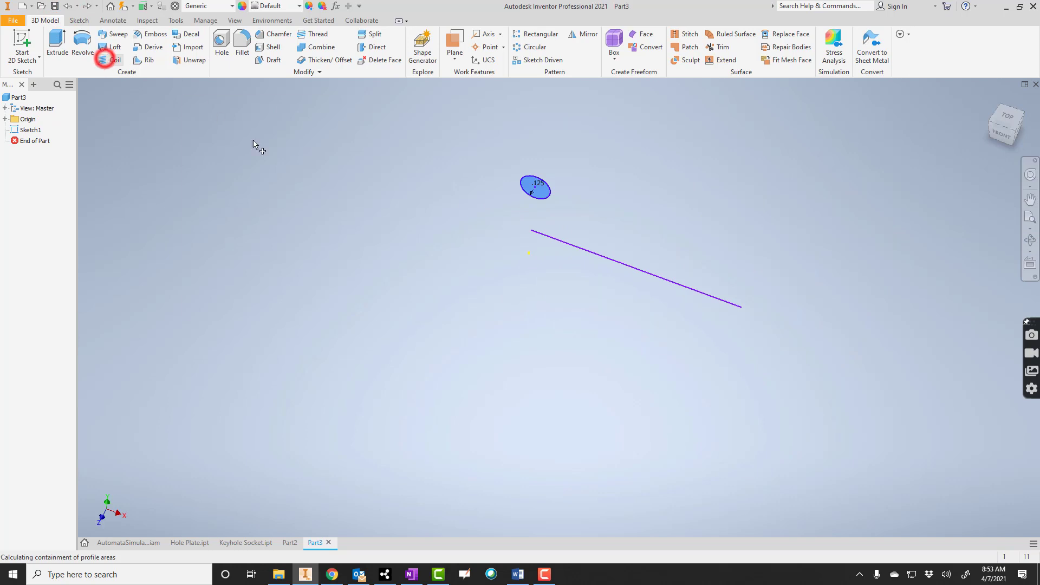
click(566, 244)
click(271, 245)
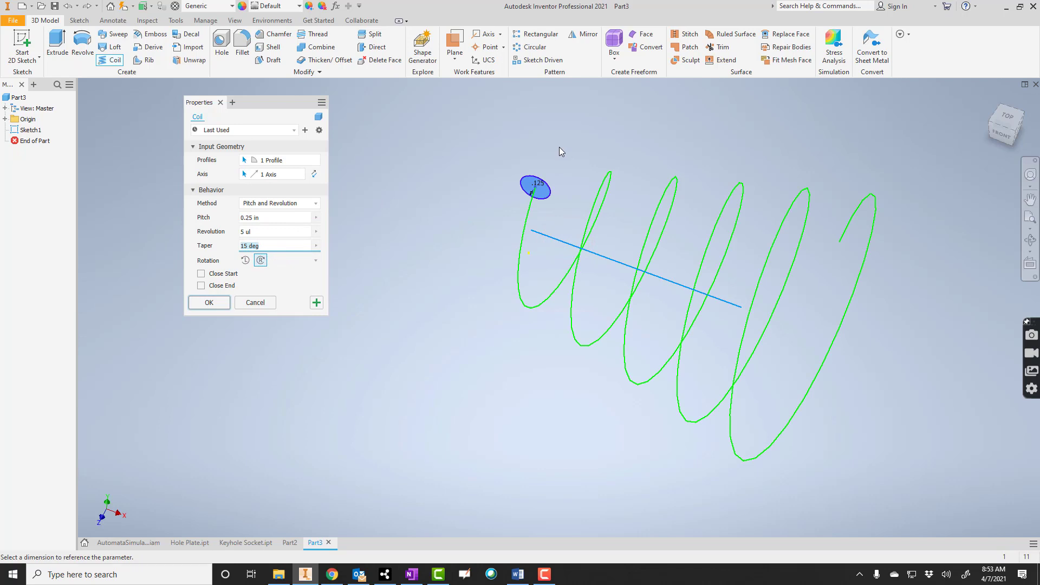
text(0)
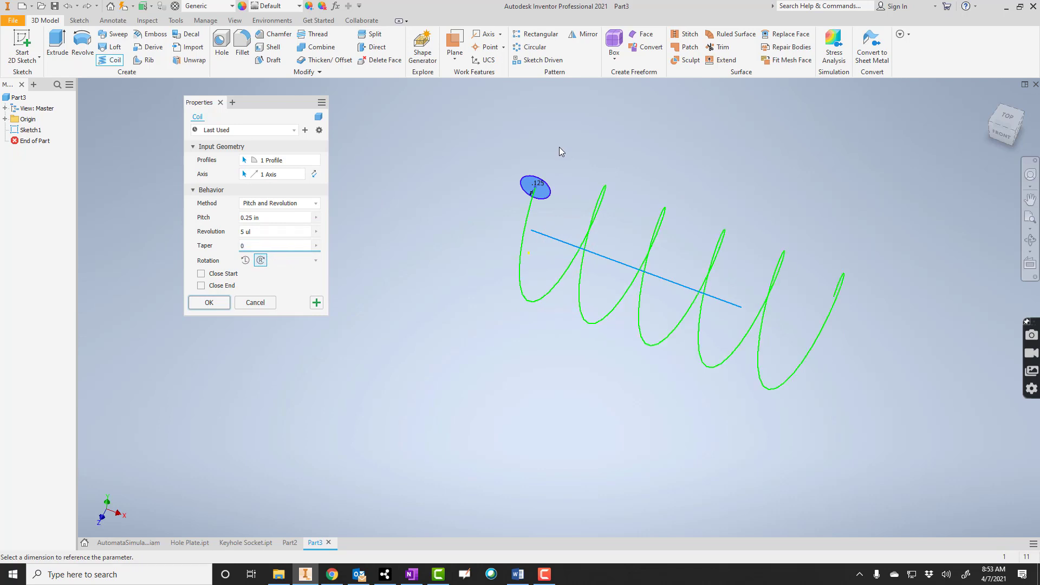
Define the coil by Revolution and Height, trying a height of 0.5 in and setting it to 2 in
click(260, 205)
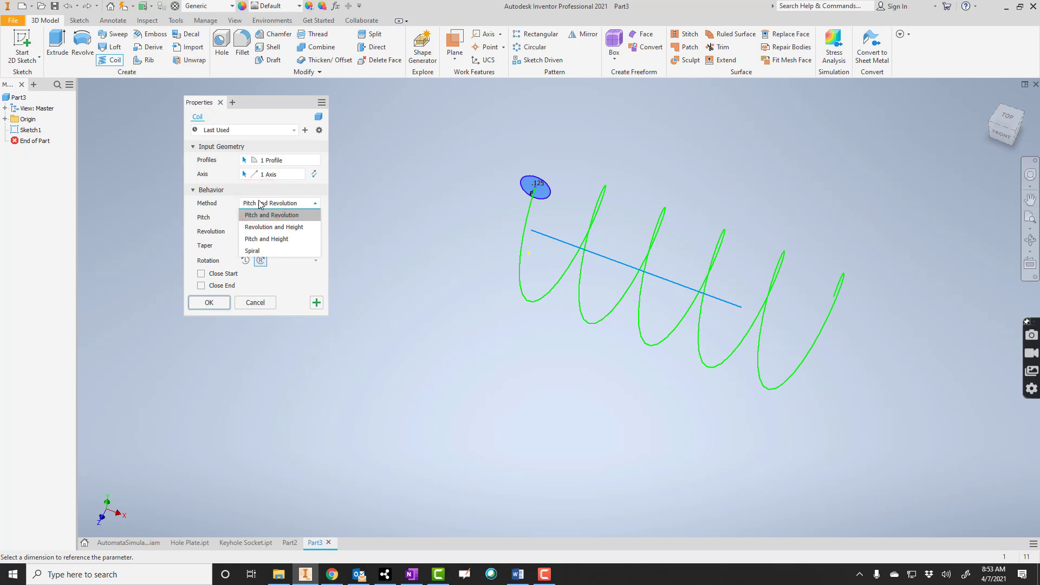
click(258, 228)
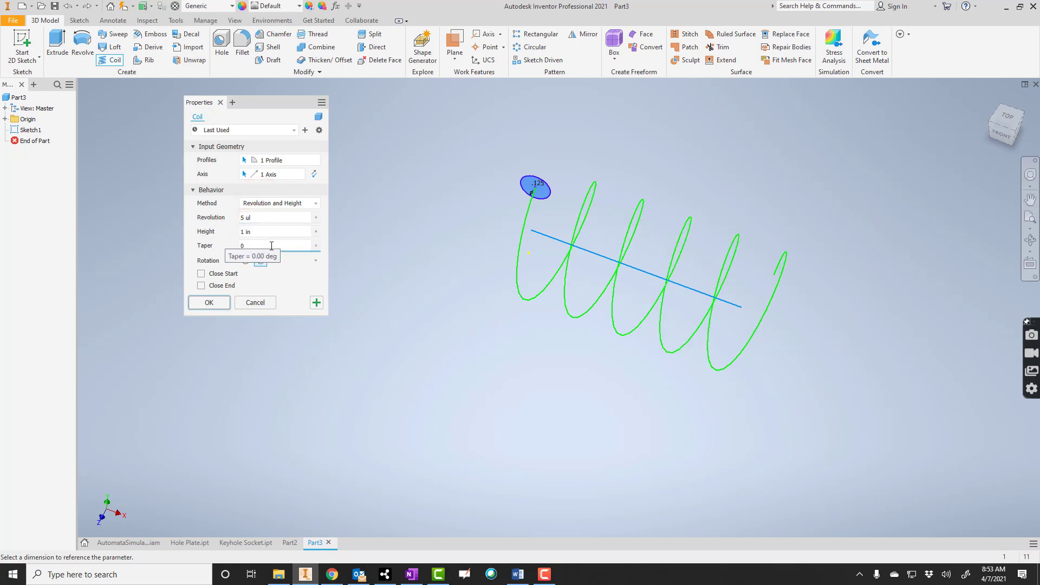
click(260, 231)
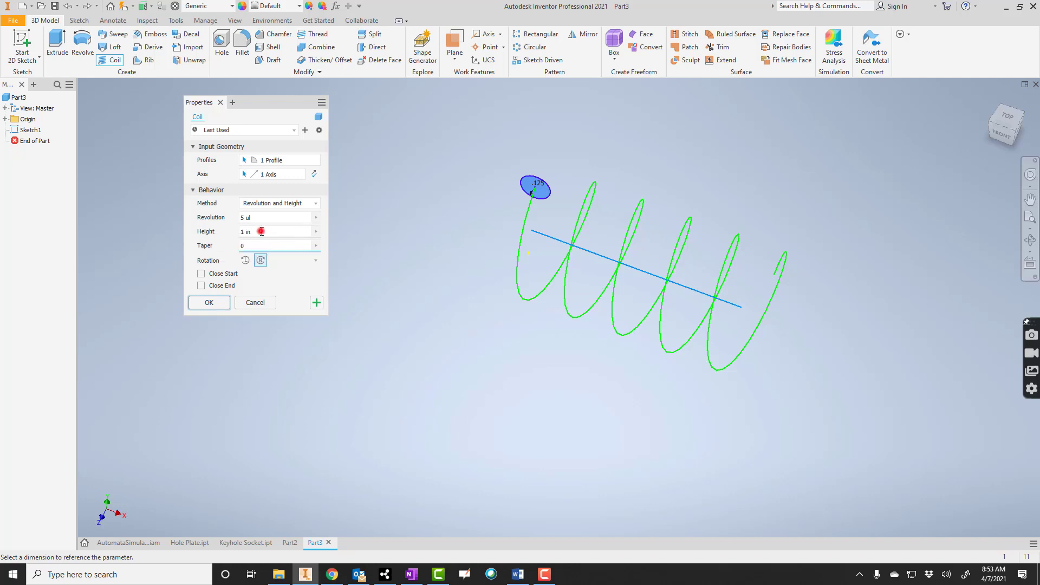
text(.5)
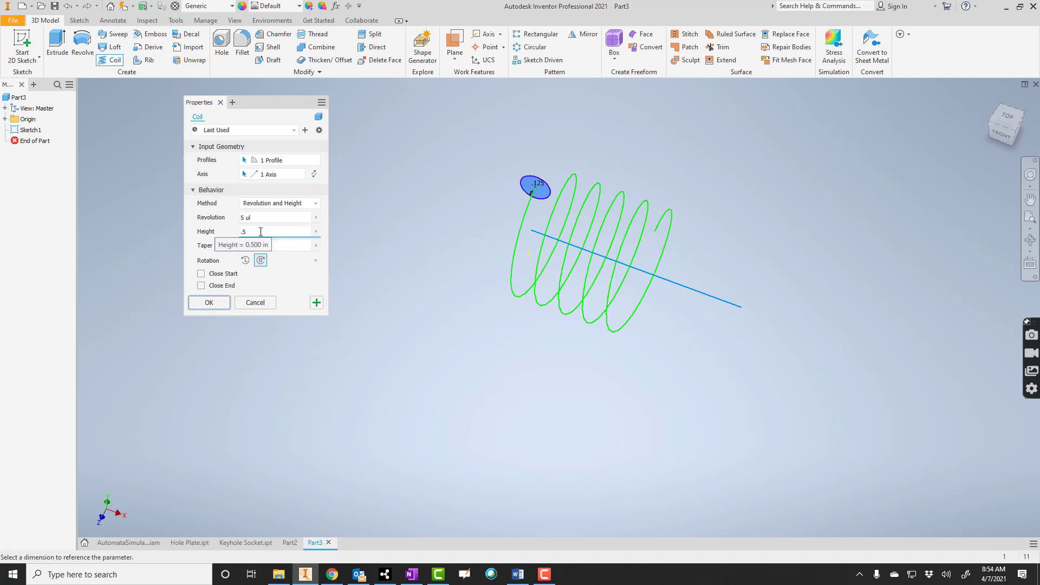
click(260, 229)
text(3)
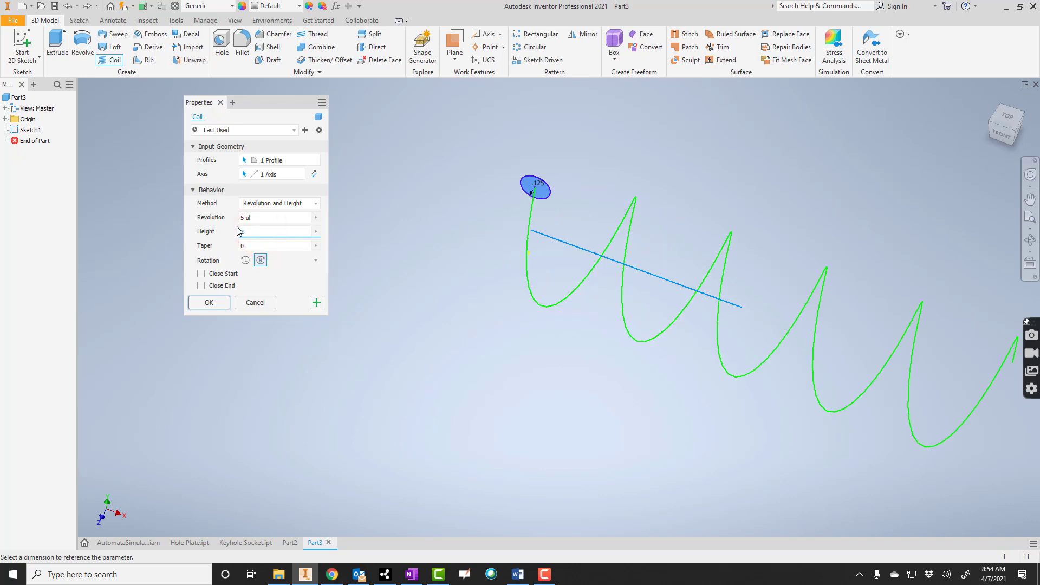
Switch the coil to Pitch and Height, with a height of 5 in and a pitch of 0.15 in
click(271, 204)
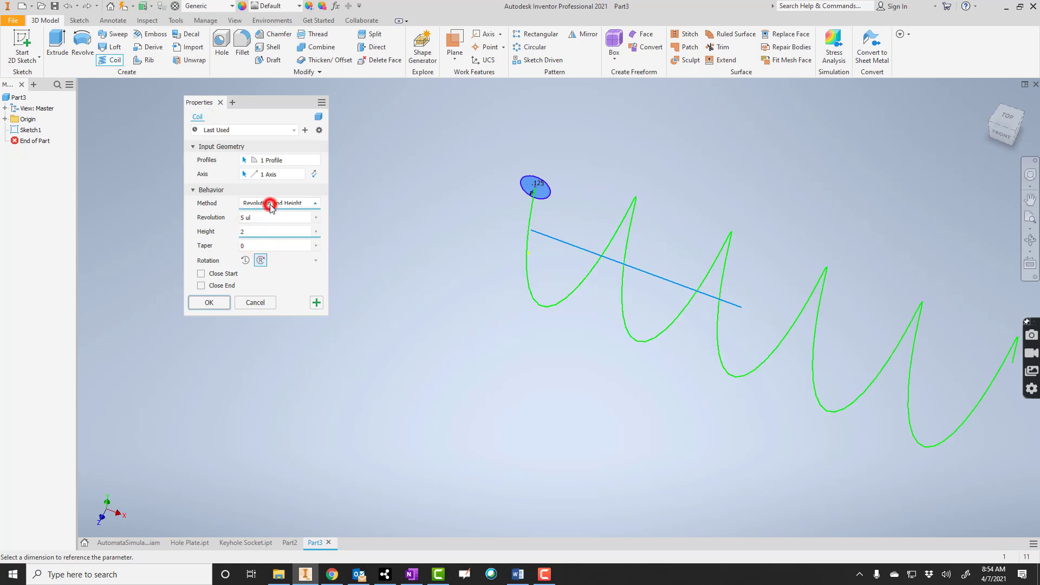
click(254, 239)
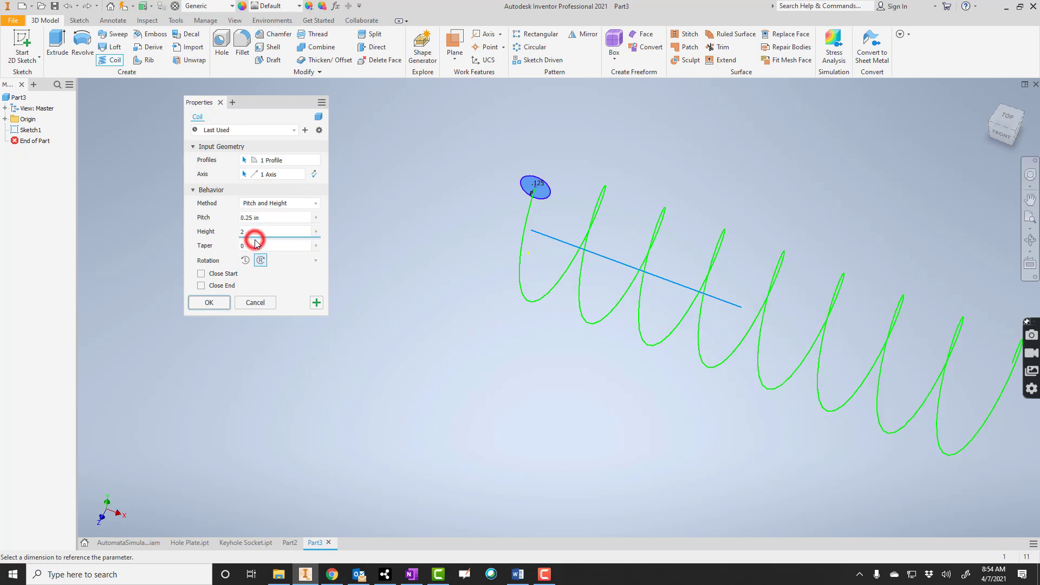
click(258, 232)
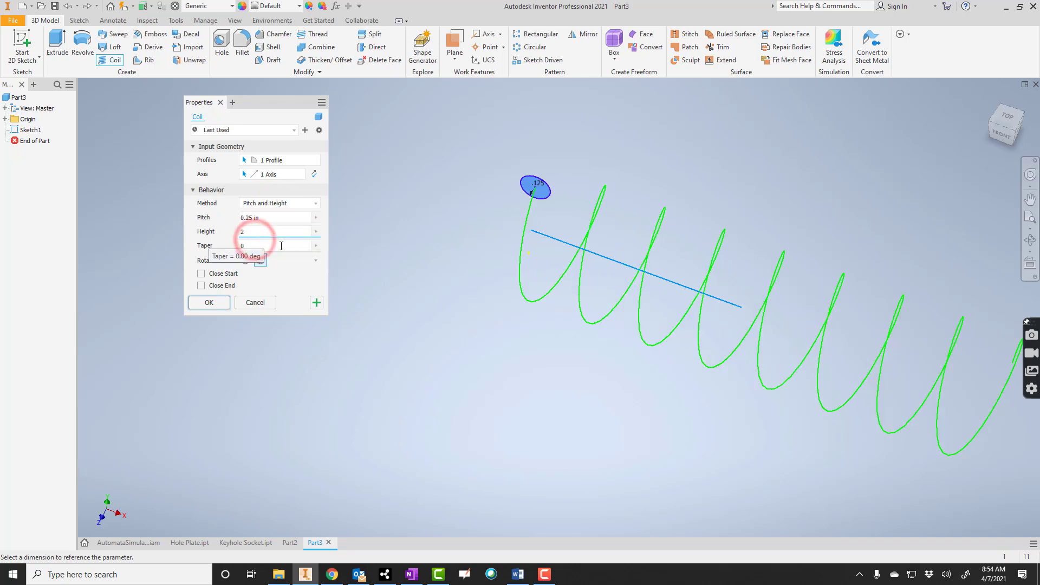
double_click(244, 232)
text(5)
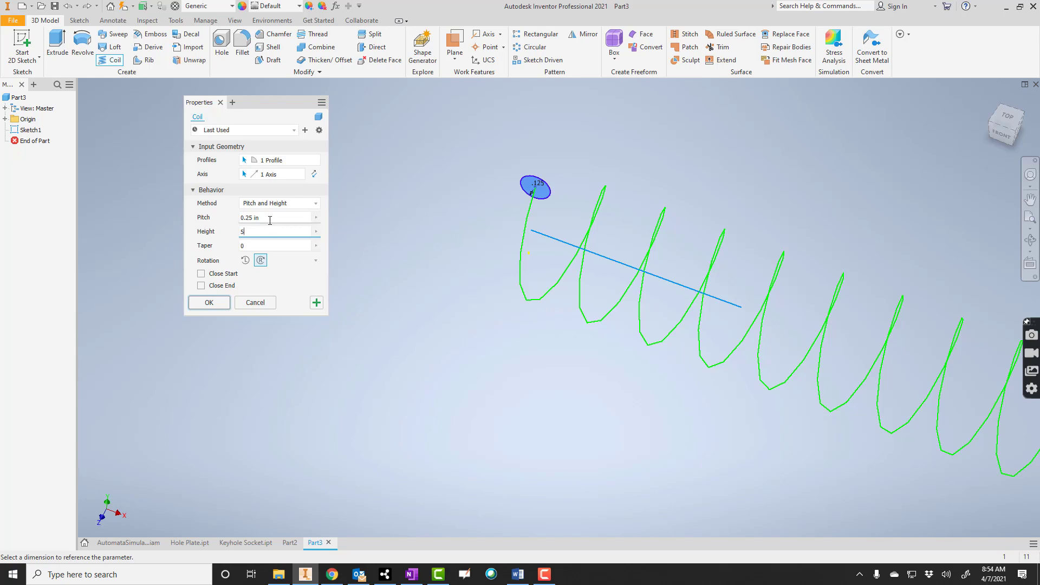
double_click(269, 217)
key(BackSpace)
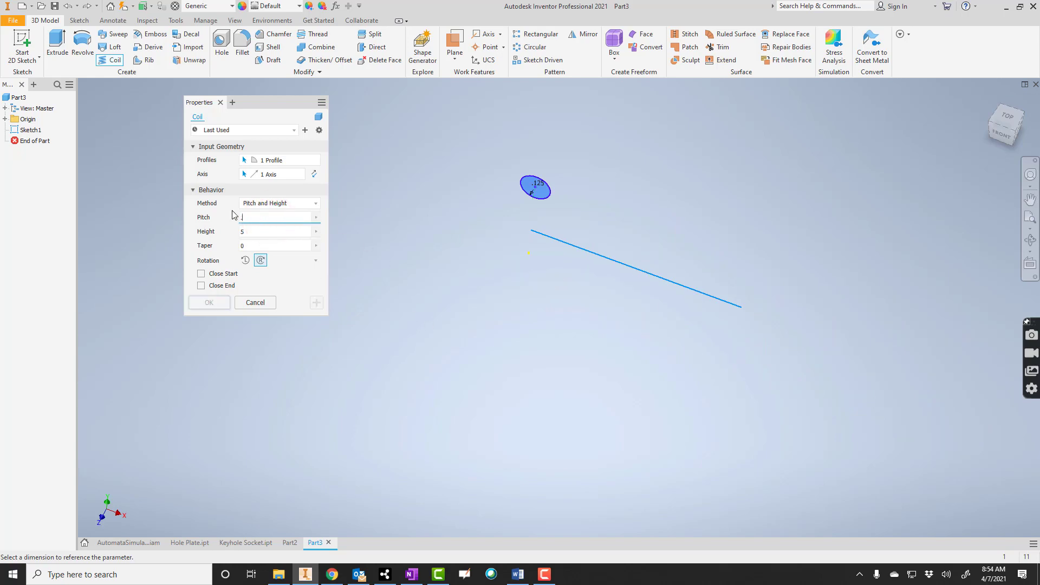
text(.15)
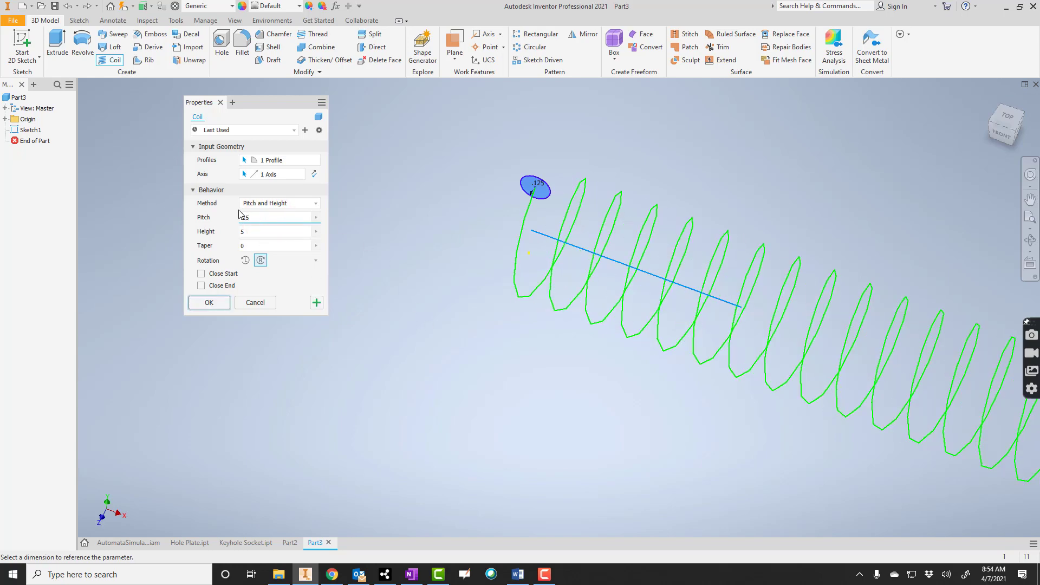
Create the coil with the Spiral method and inspect the flat spiral from another angle
click(279, 203)
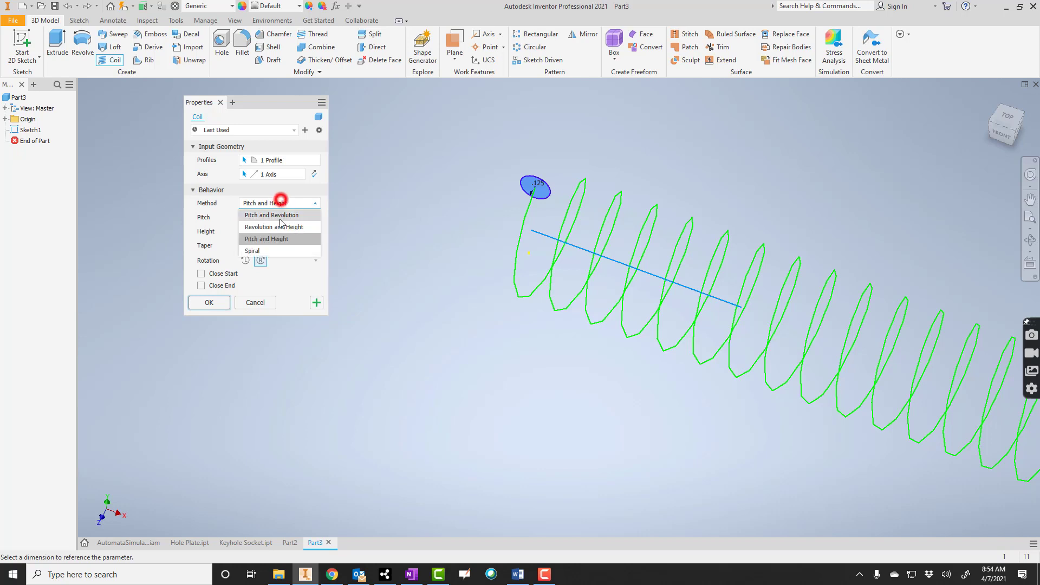
click(260, 250)
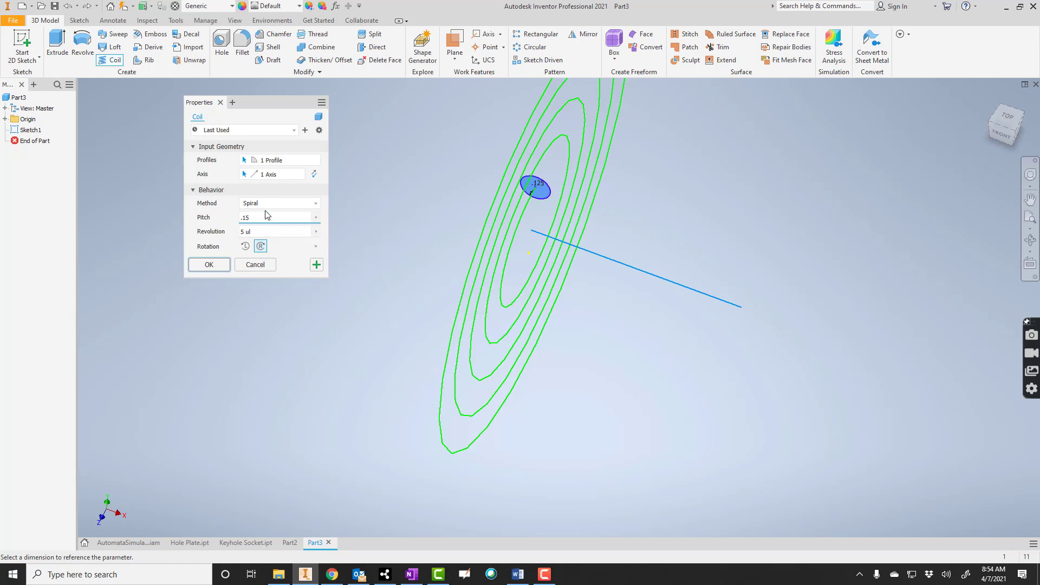
click(210, 265)
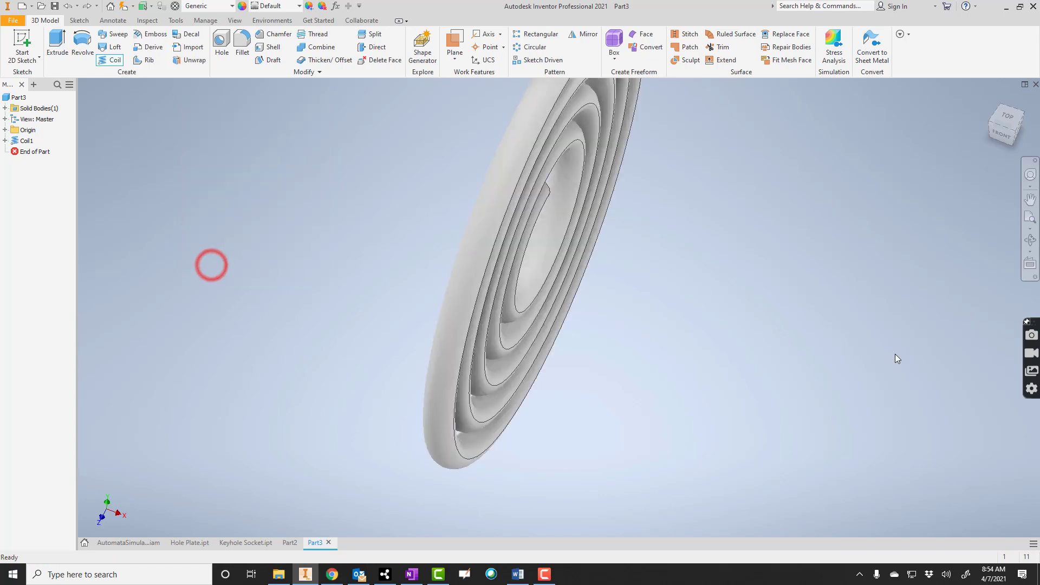
click(1030, 240)
drag(666, 285, 670, 210)
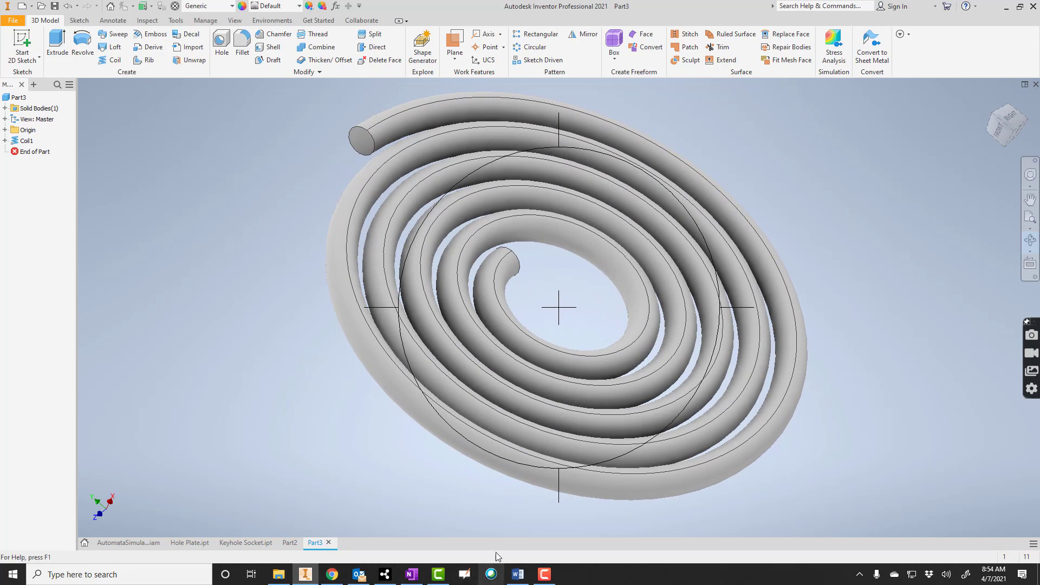
Create a new part and start a 2D sketch on its front (XY) plane
click(21, 6)
double_click(514, 194)
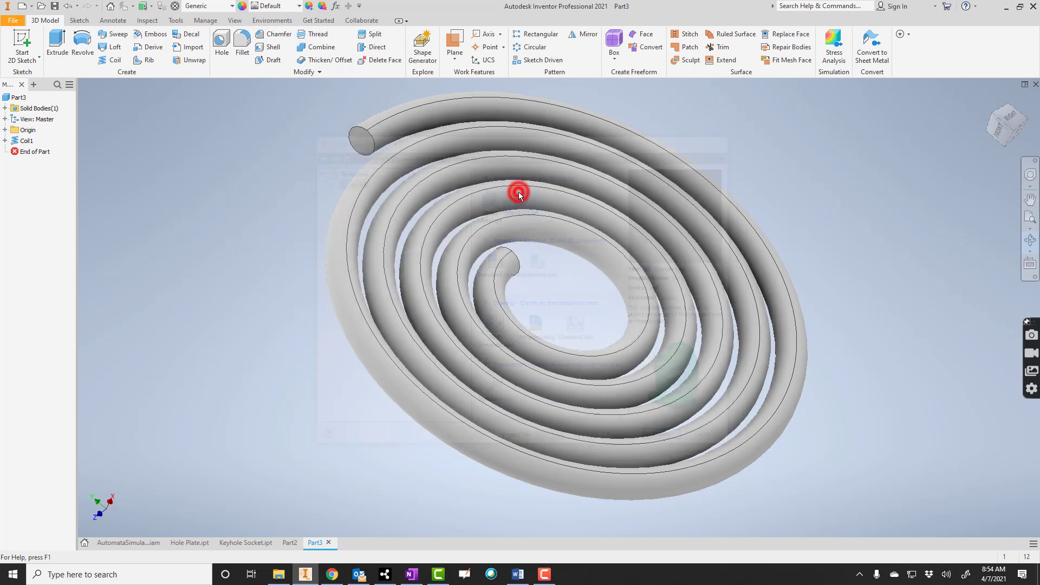
click(22, 39)
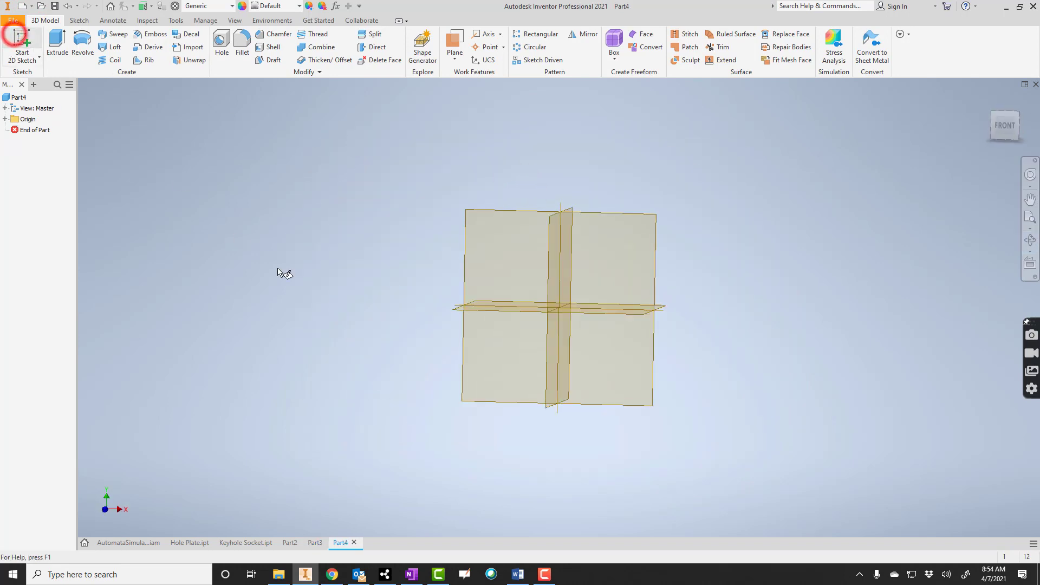
click(489, 174)
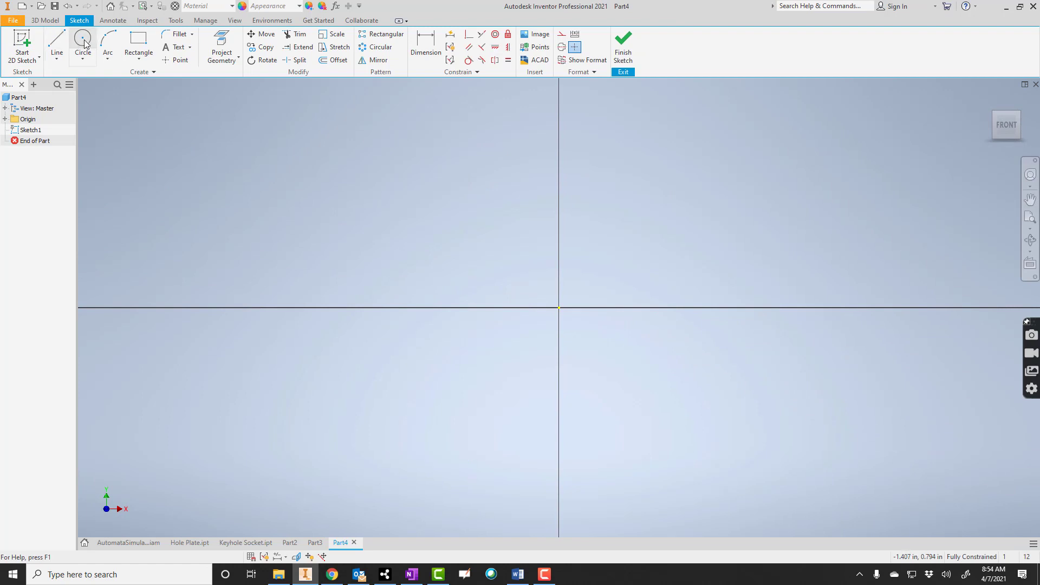
Sketch a closed, irregular eight-sided zigzag profile above and to the left of the origin
click(55, 40)
click(442, 172)
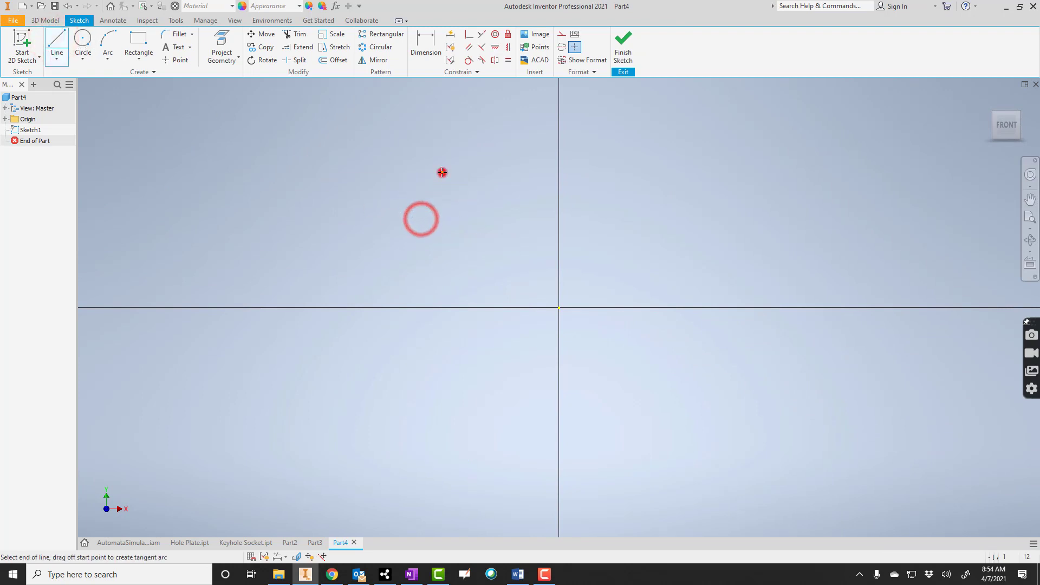
click(448, 214)
click(478, 156)
click(513, 248)
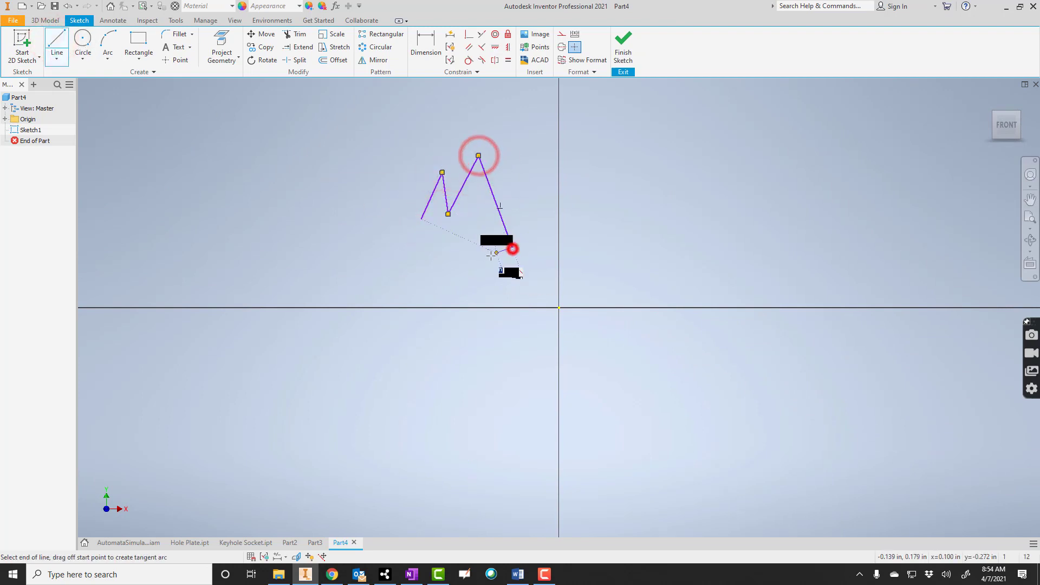
click(469, 264)
click(442, 240)
click(415, 263)
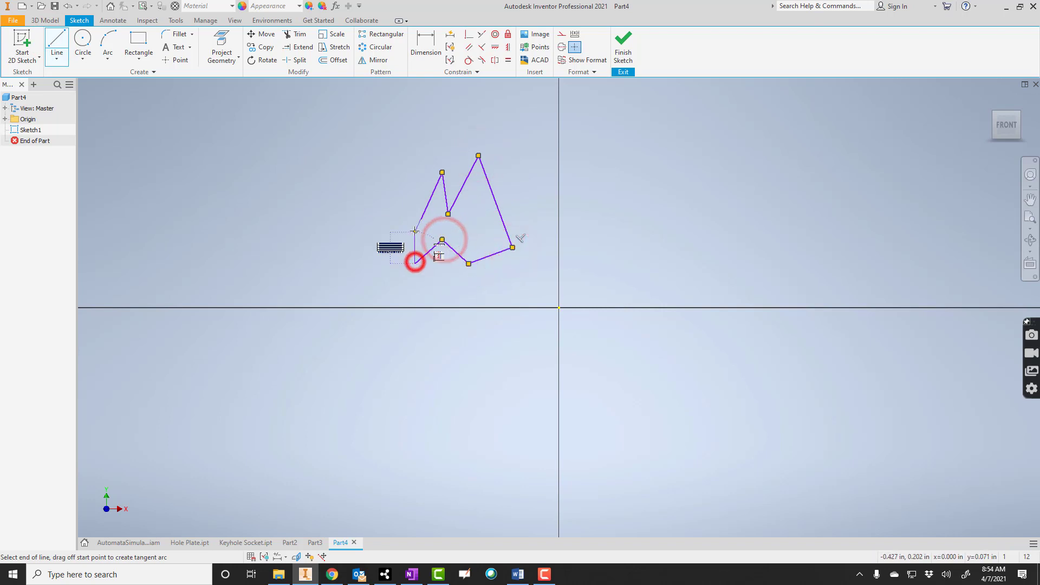
click(421, 219)
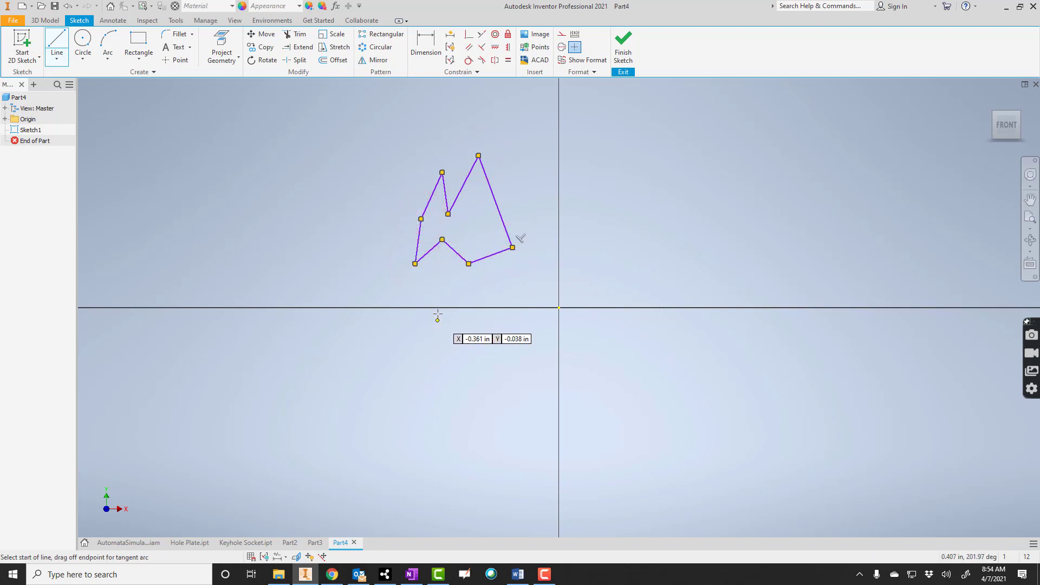
Sketch a horizontal axis line below the irregular profile and the origin, and finish the sketch
click(448, 340)
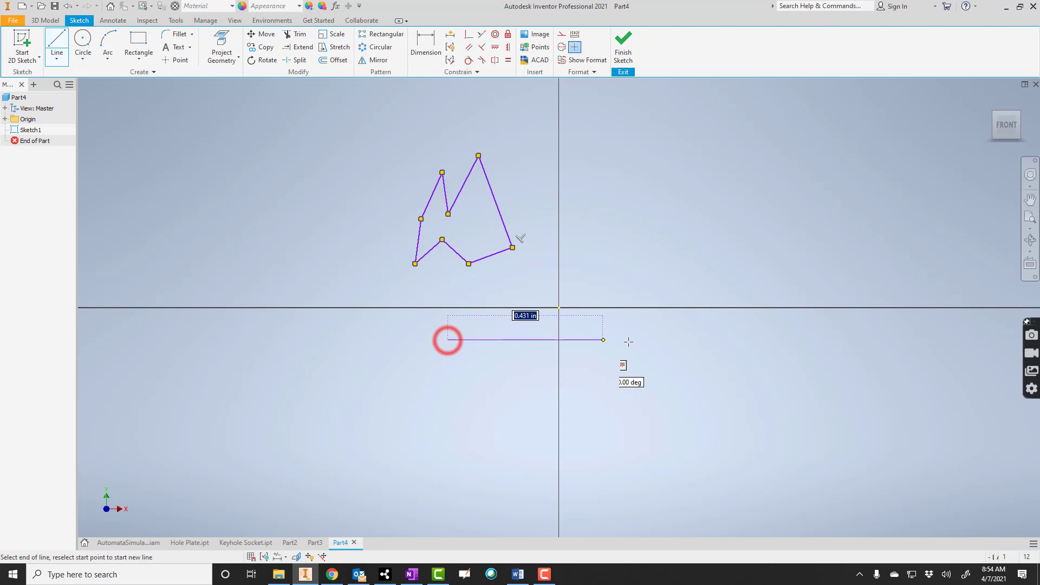
click(735, 340)
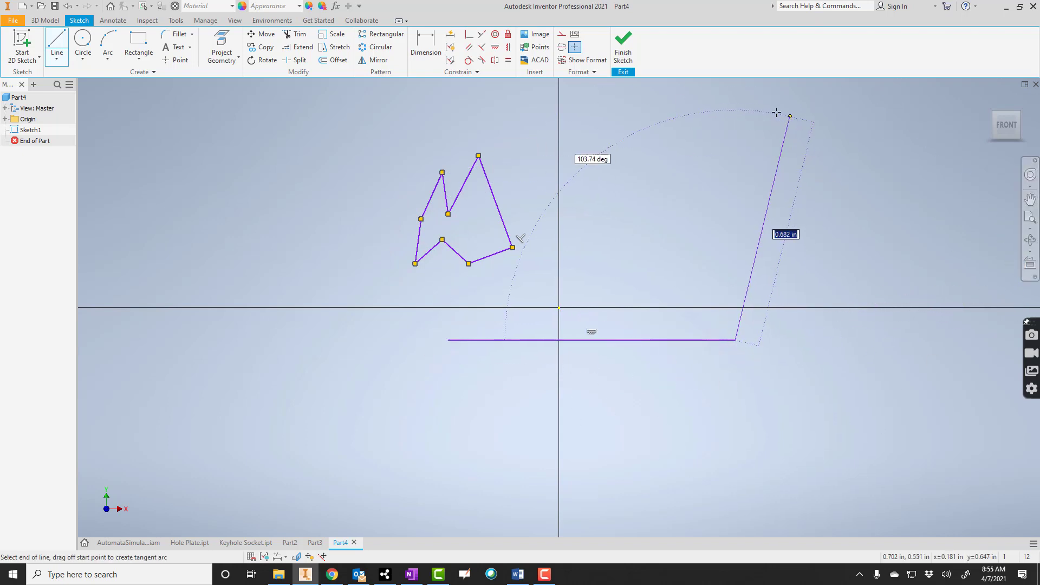
click(622, 44)
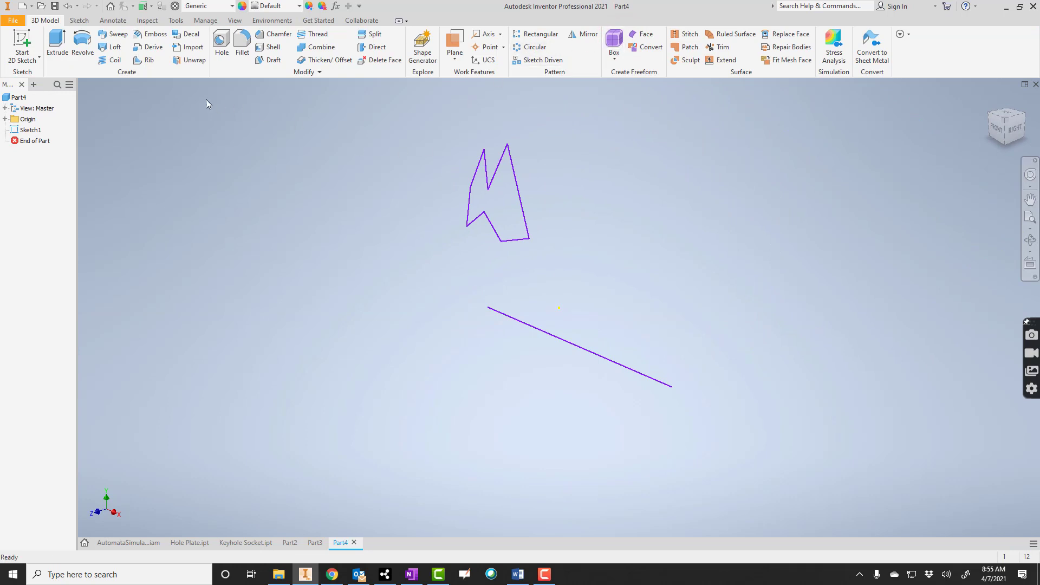
Coil the irregular profile around the line using Pitch and Revolution with 0.15 in pitch and 5 revolutions, and inspect the result
click(119, 62)
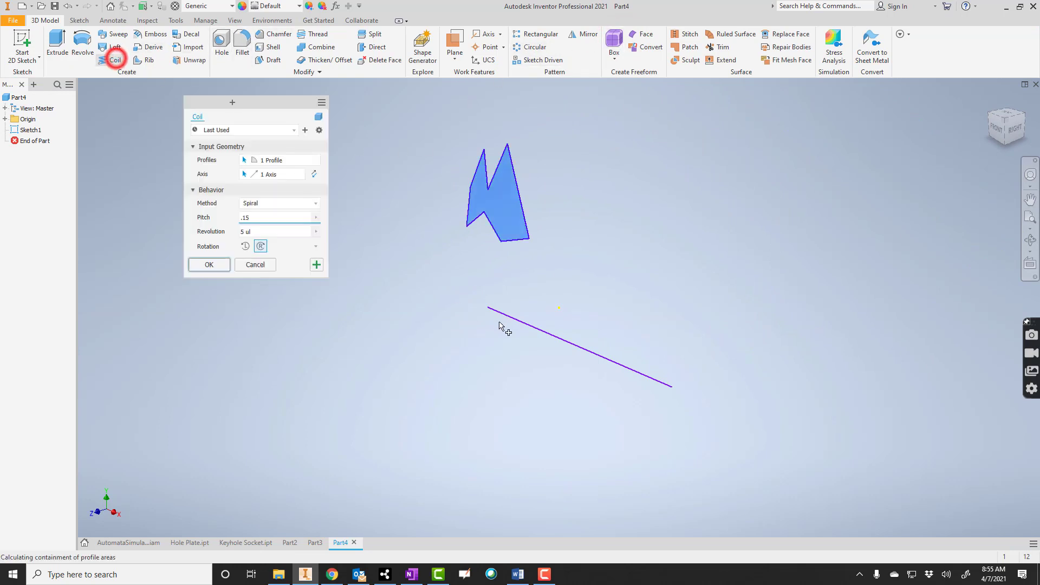
click(552, 337)
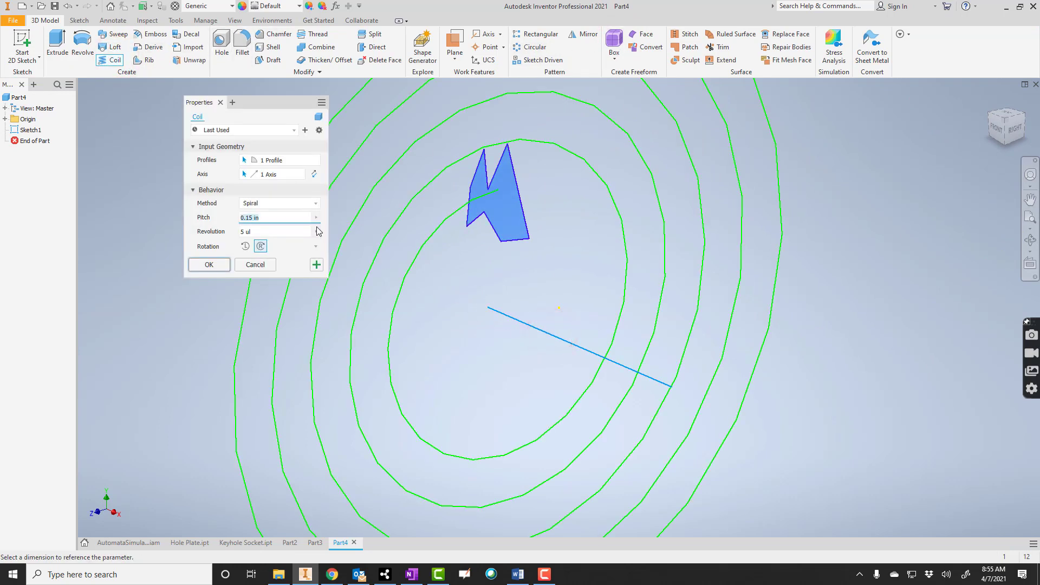
click(258, 204)
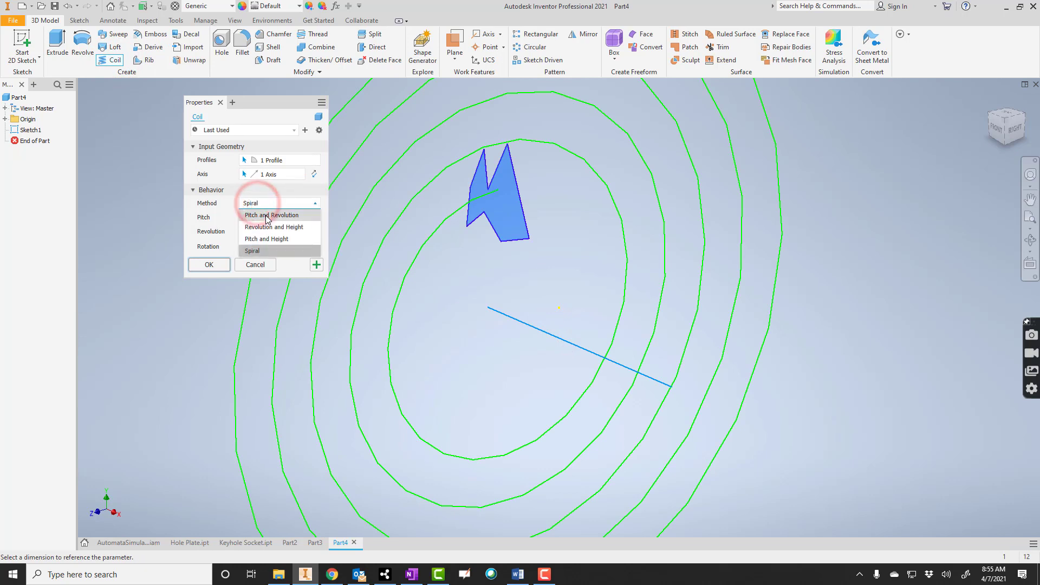
click(267, 211)
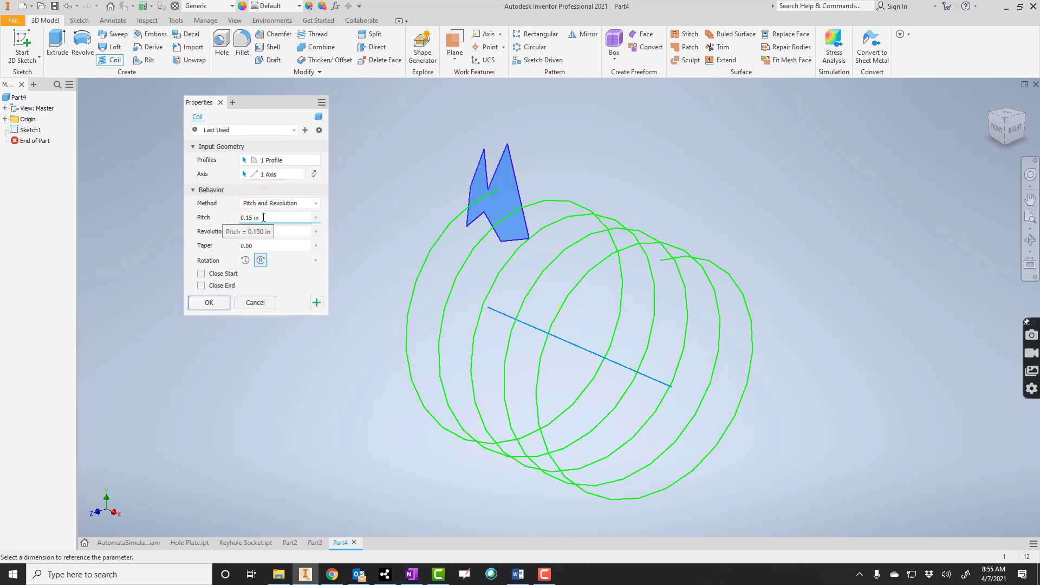
click(211, 302)
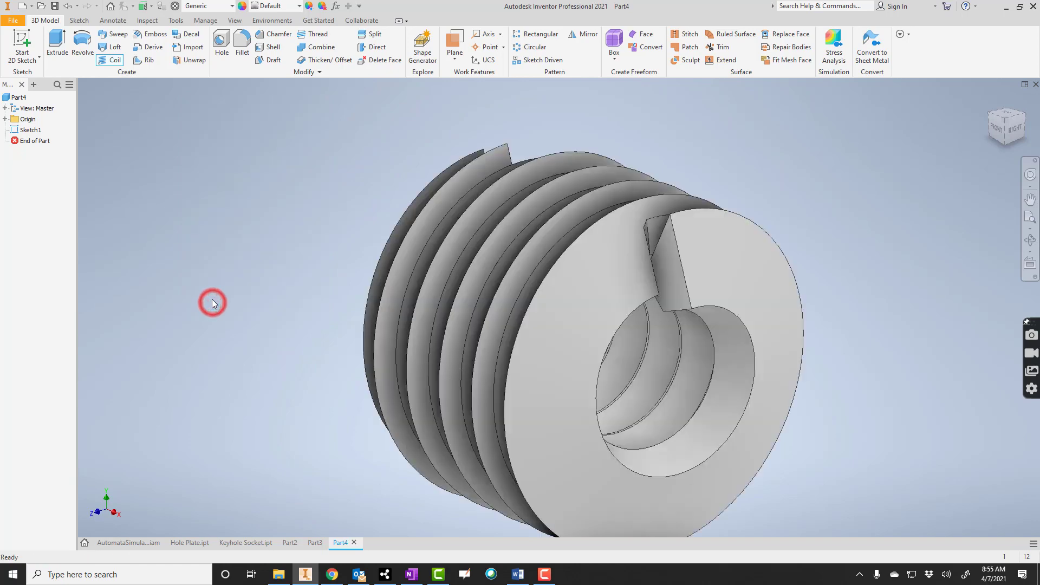
scroll(804, 295, up, 3)
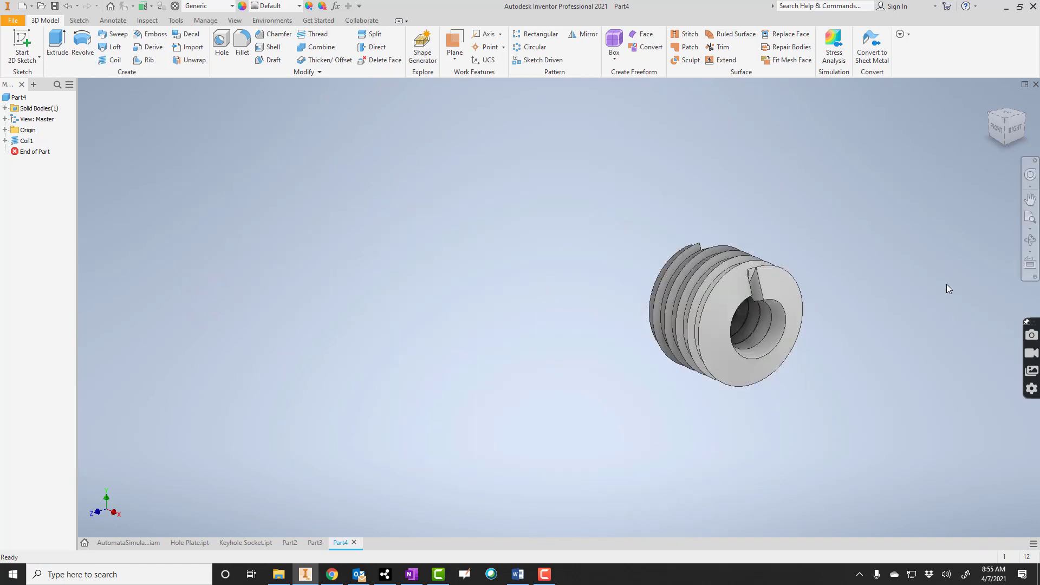
click(1030, 240)
drag(647, 273, 718, 344)
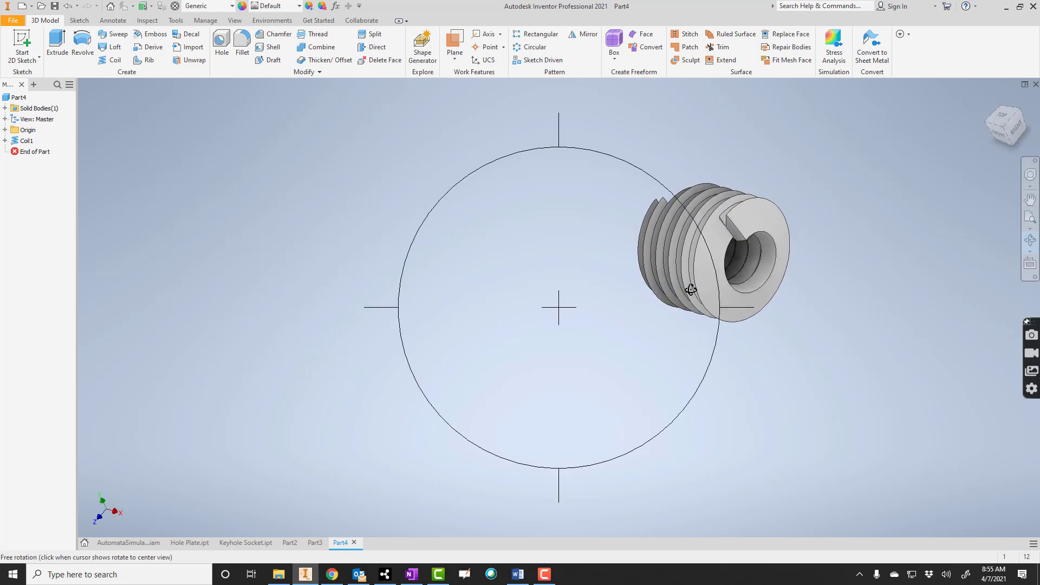
scroll(691, 290, down, 2)
scroll(747, 194, down, 2)
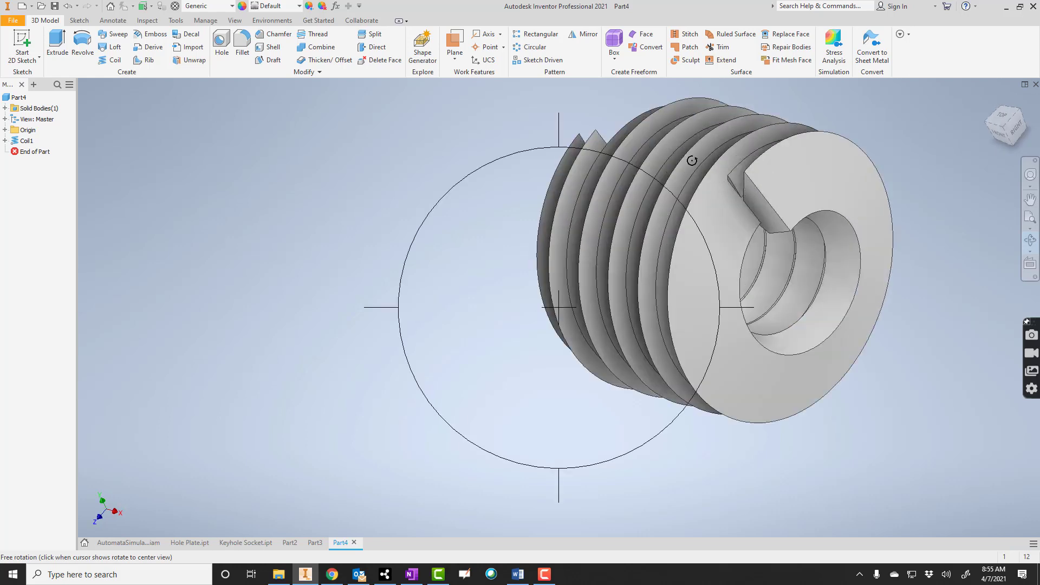